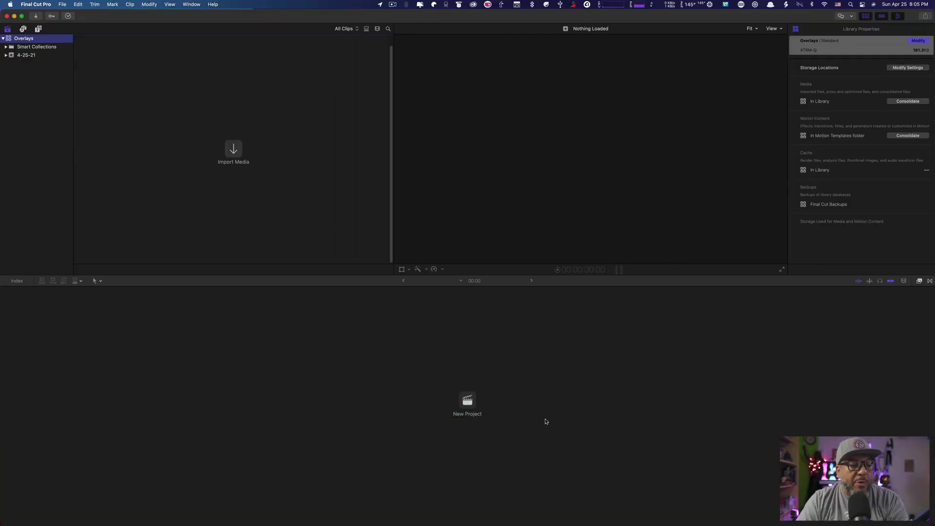
- Create a new project named "Demo Ovelay" with a custom video format and a resolution of 600 x 600
left_click(471, 406)
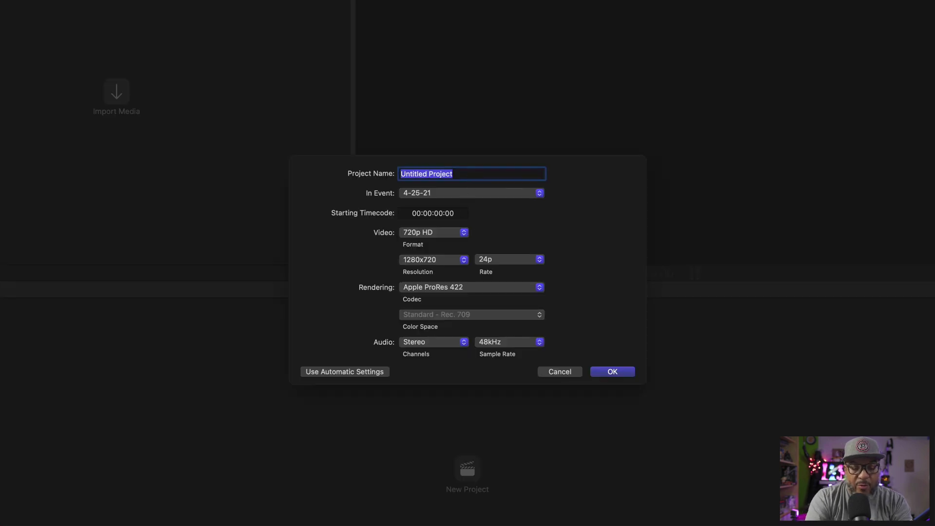
type("Demo Ovelay")
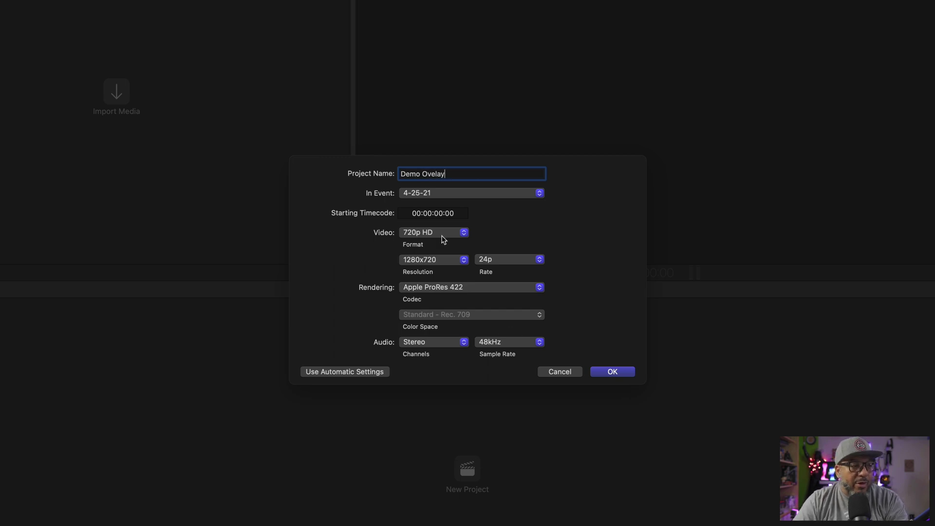
left_click(448, 234)
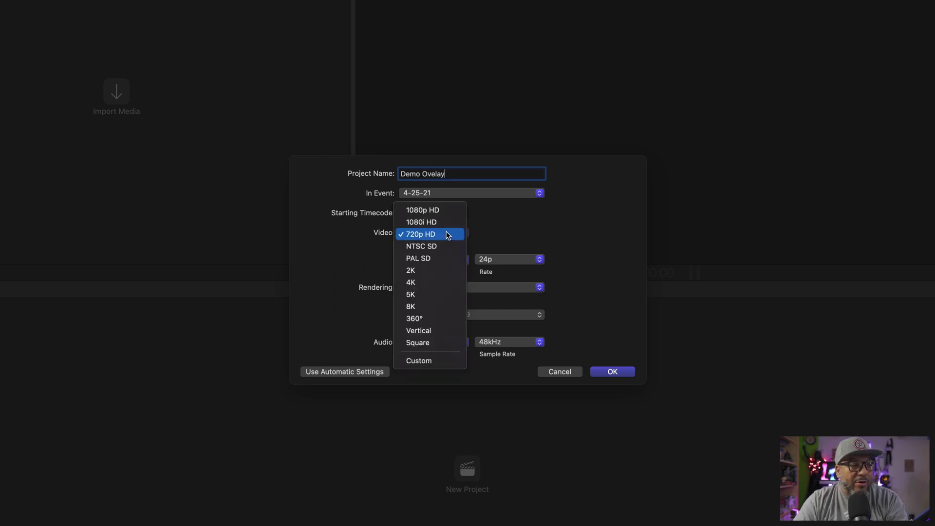
left_click(416, 361)
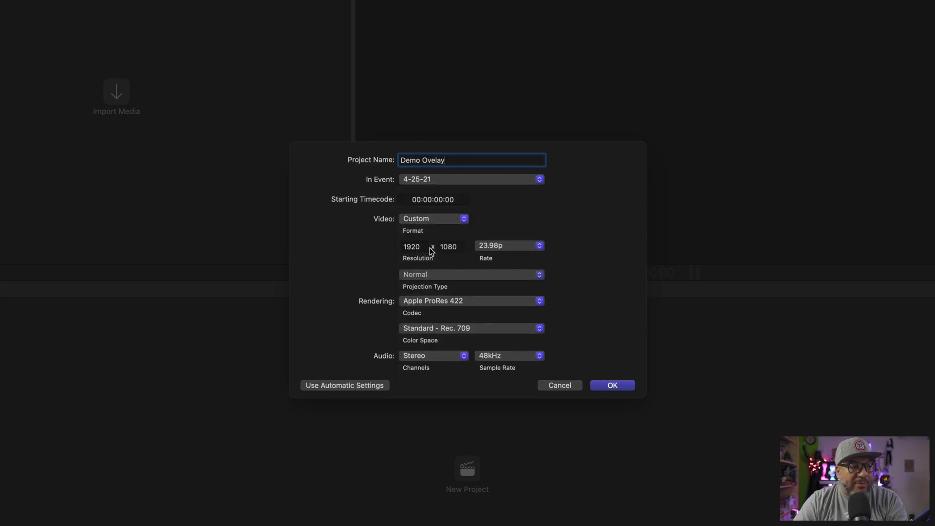
double_click(418, 246)
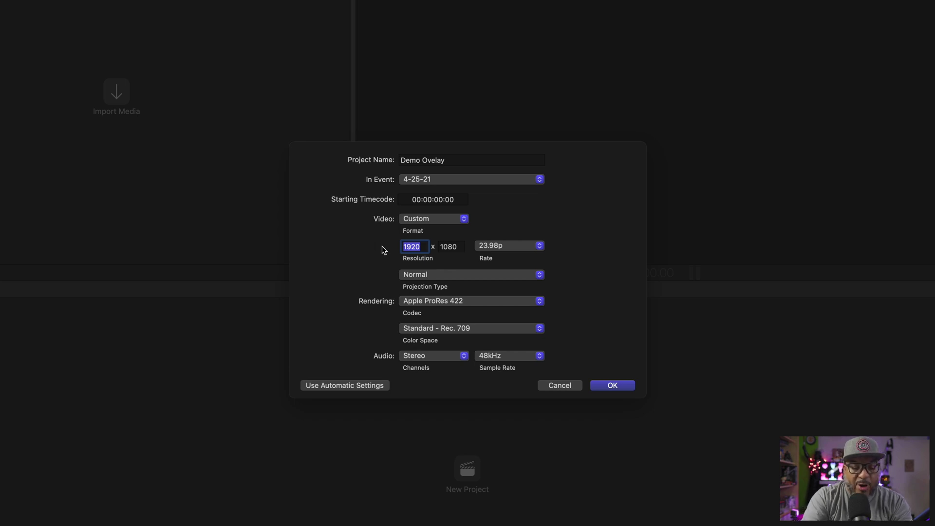
type("600")
key("Tab")
type("600")
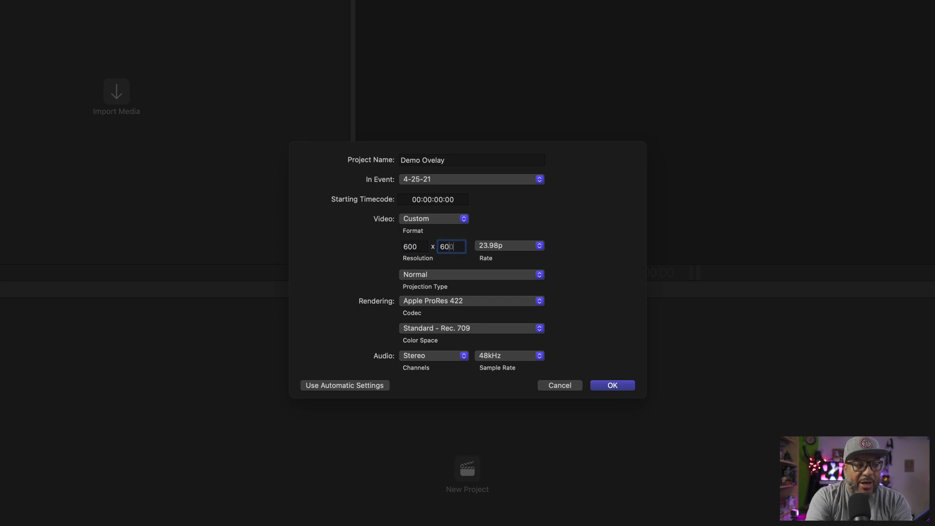
- Set the project's frame rate to 24p and its rendering codec to Apple ProRes 4444, and confirm the settings
left_click(517, 249)
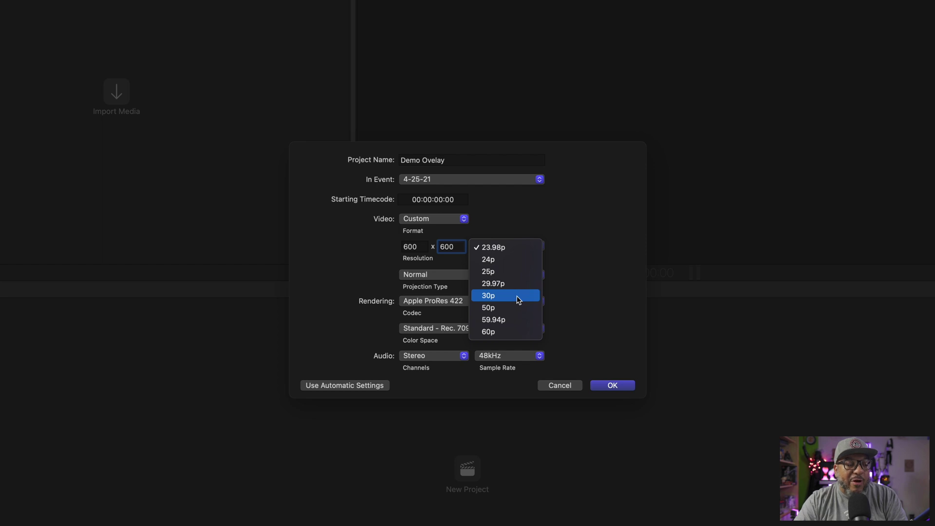
left_click(512, 258)
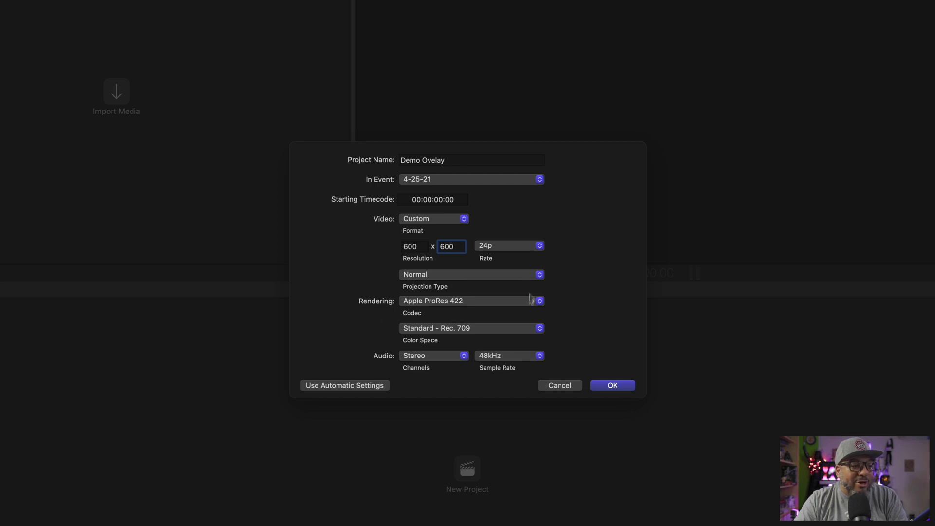
left_click(508, 300)
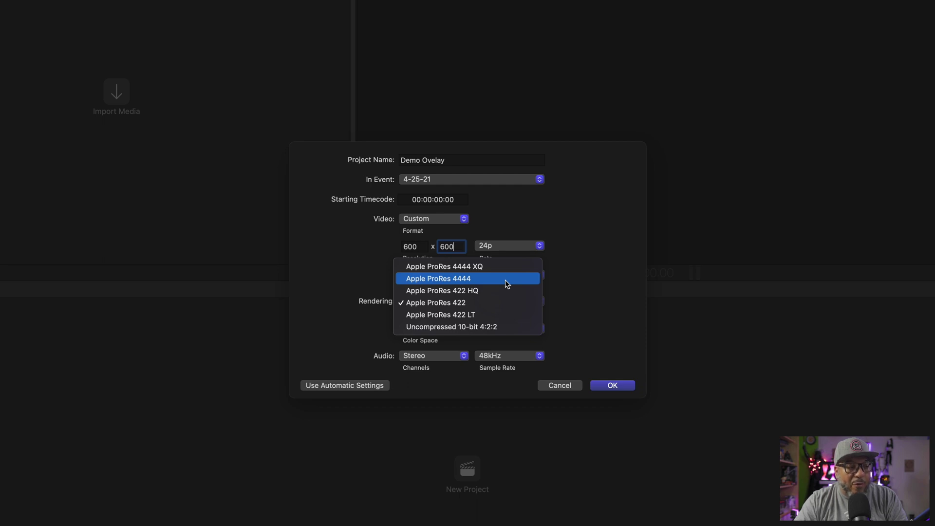
left_click(505, 279)
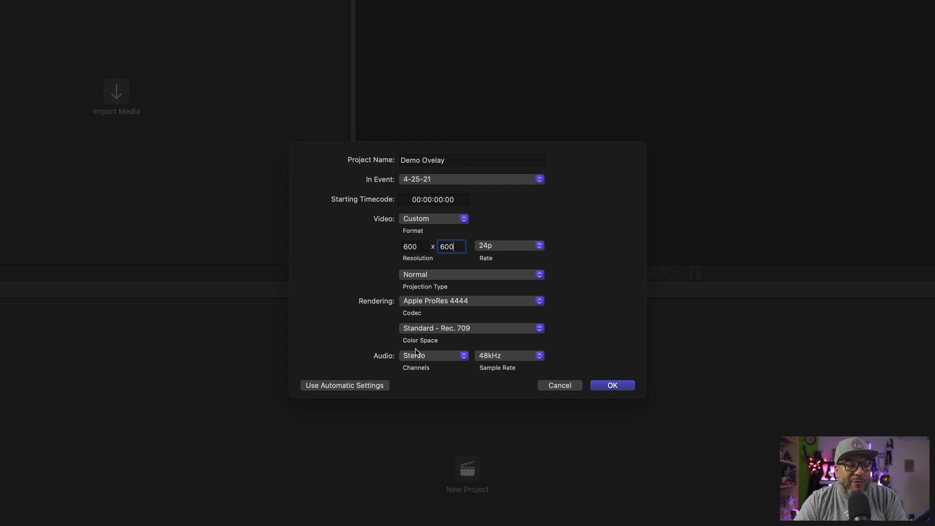
left_click(613, 385)
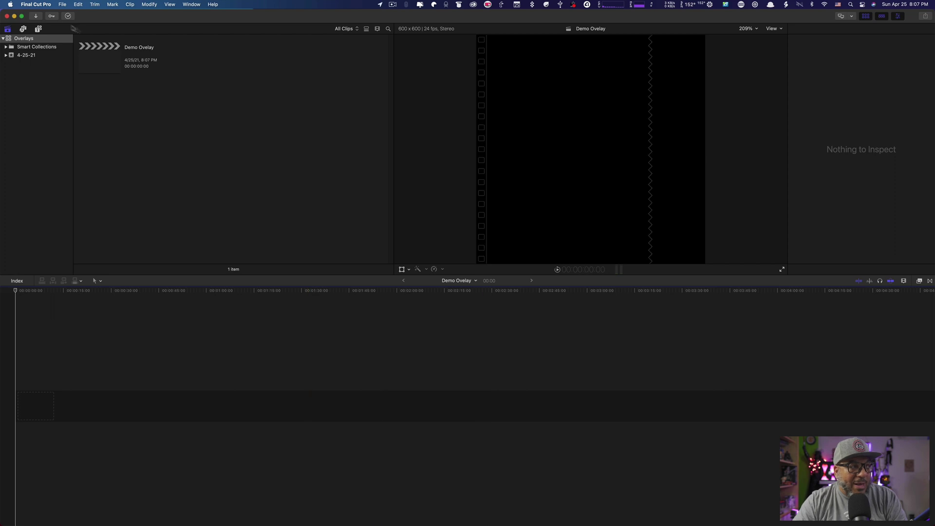
- Add the PremiumVFX Lower Third 03 title to the start of the timeline, fit the timeline to it and play it
left_click(38, 29)
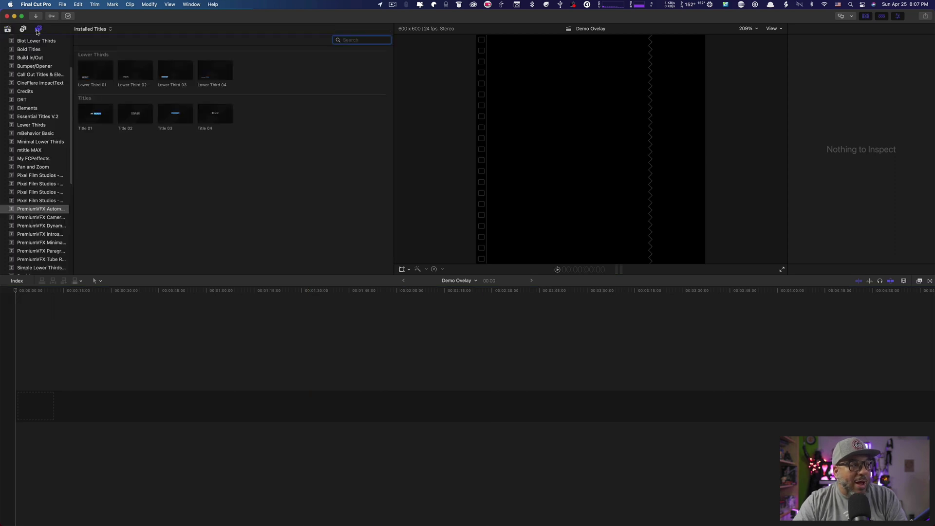
left_click(32, 212)
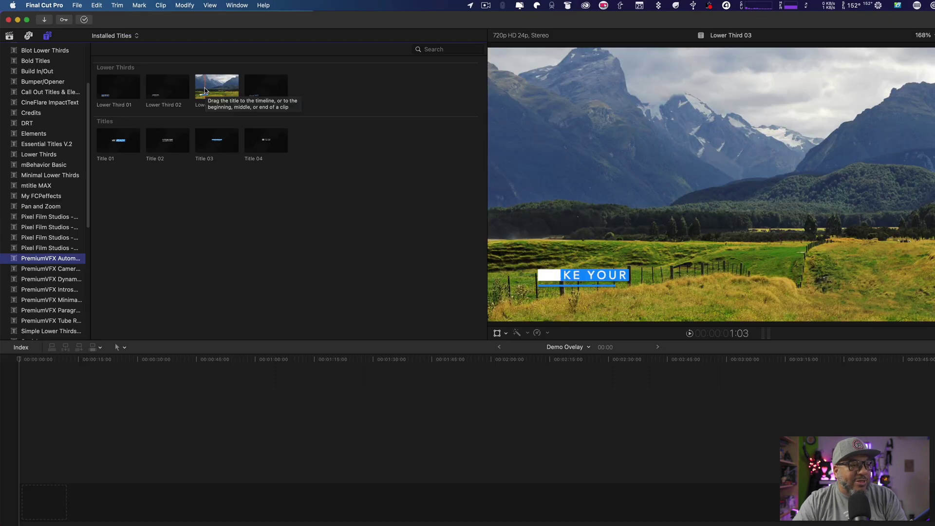
left_click_drag(220, 91, 163, 486)
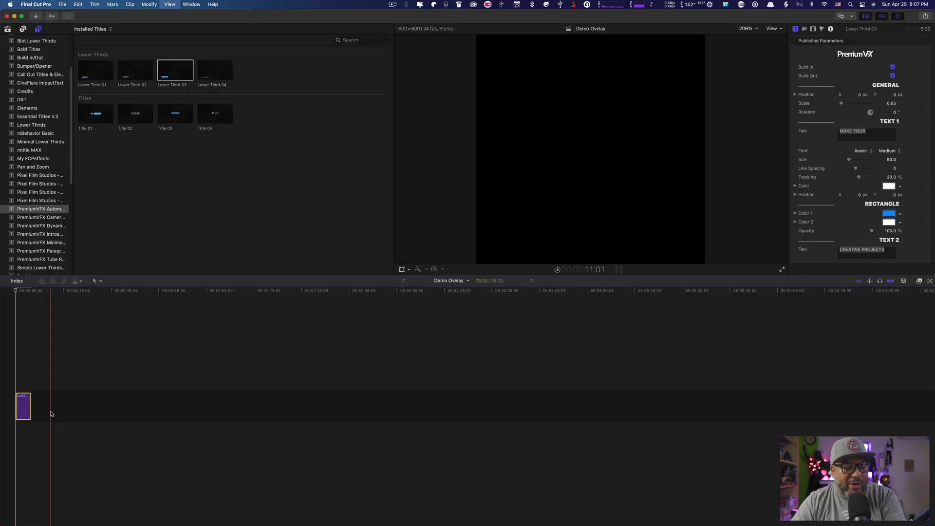
key("shift+z")
key("space")
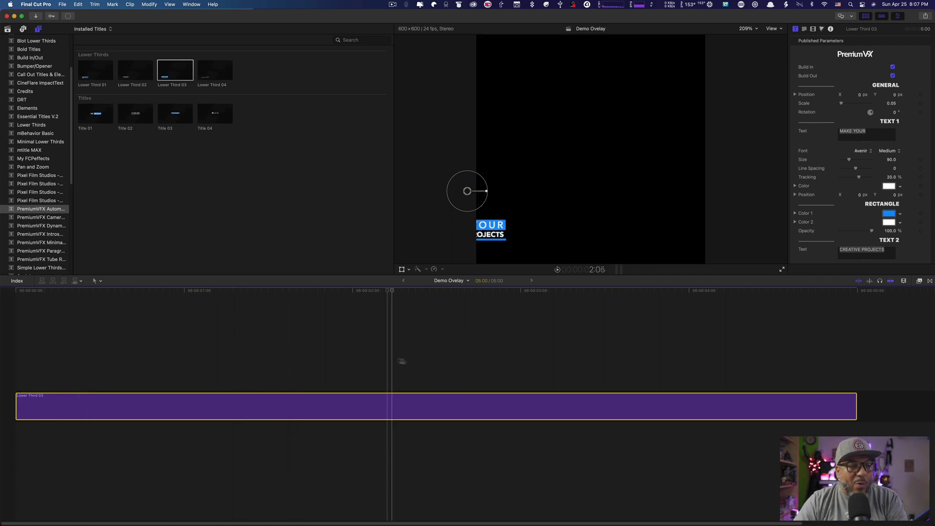
- At 1:21, move the title to the horizontal middle of the frame and set its scale to 0.13
left_click_drag(670, 379, 332, 410)
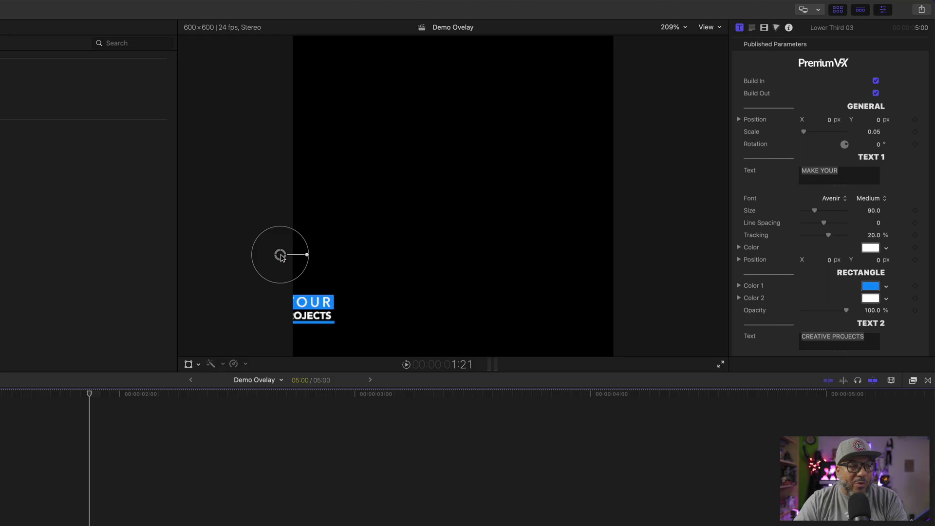
left_click_drag(281, 255, 466, 254)
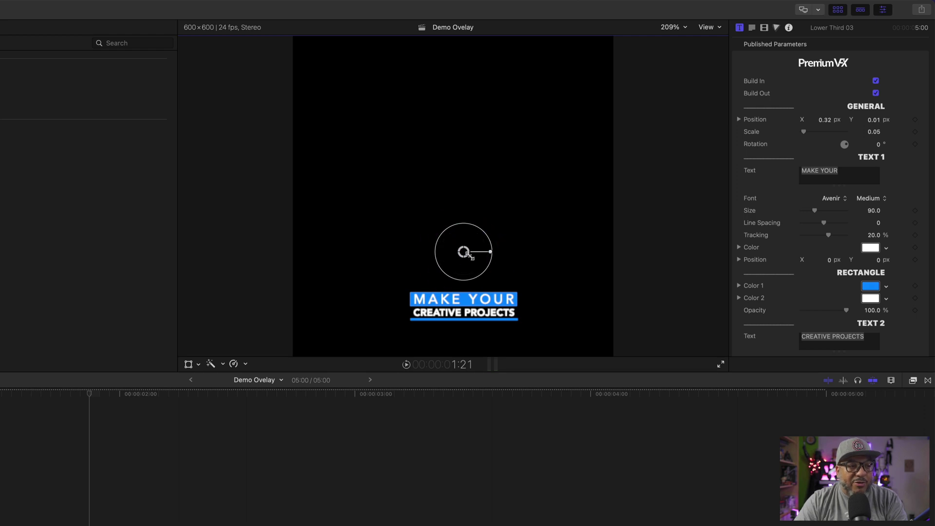
left_click_drag(464, 252, 458, 248)
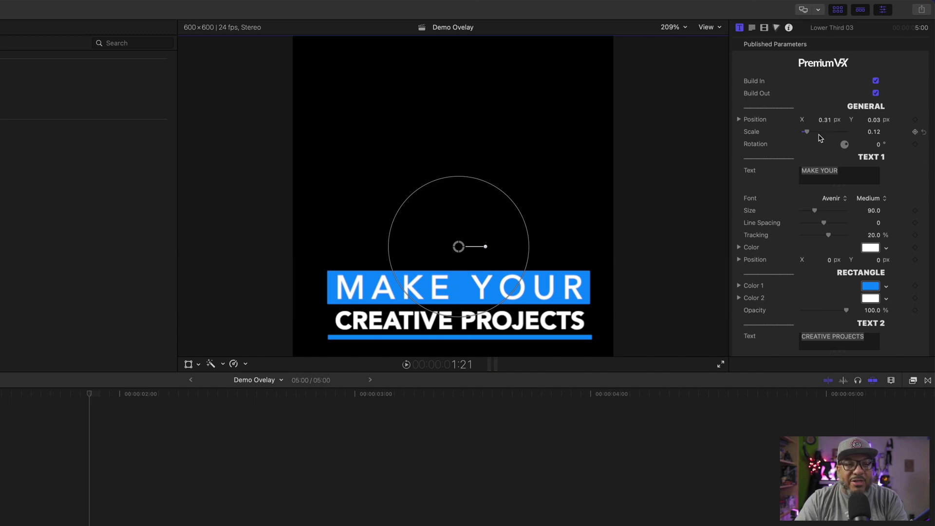
left_click_drag(807, 132, 809, 132)
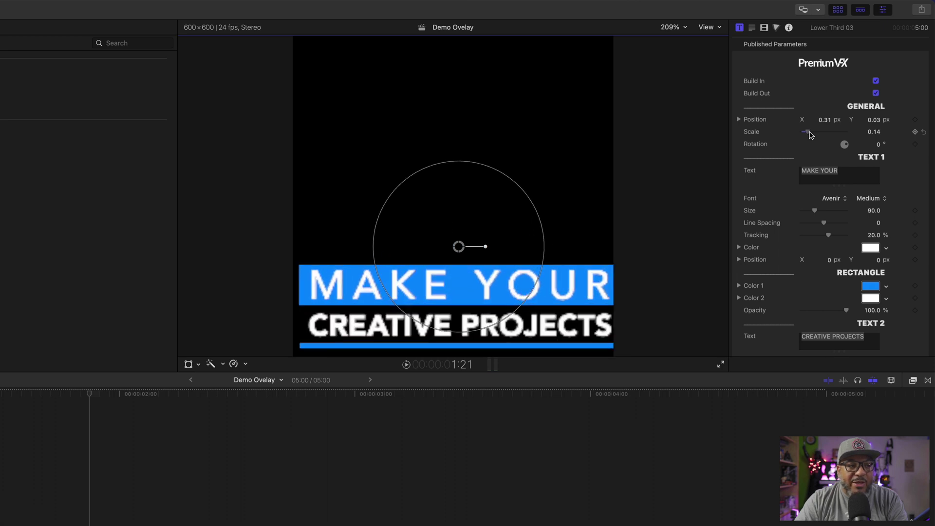
left_click(809, 134)
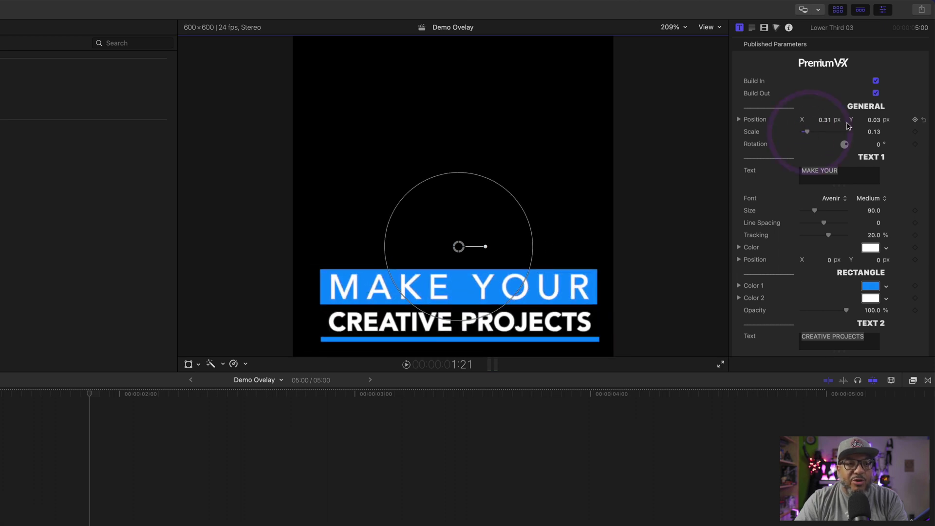
- Adjust the title's position to X 0.3 px and Y 0.08 px, and rotate it to 20.8°
left_click(823, 120)
left_click_drag(824, 120, 866, 120)
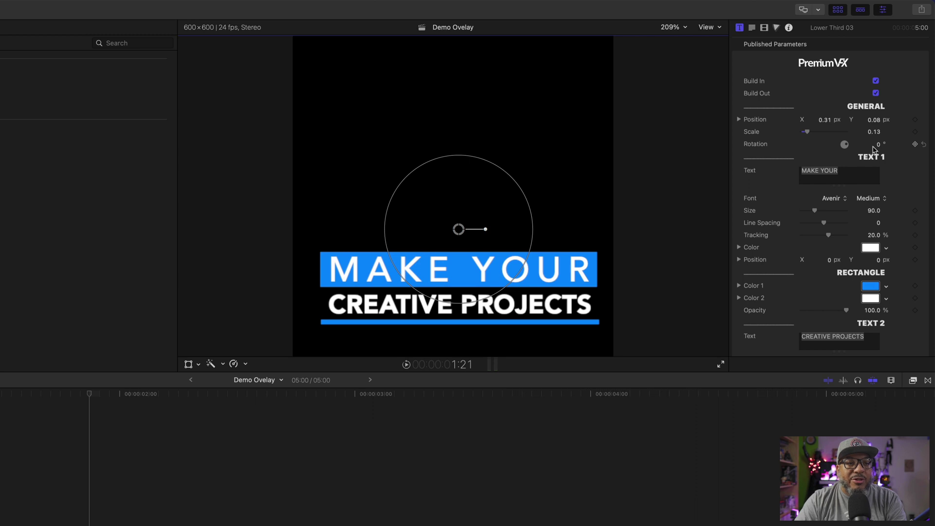
left_click_drag(881, 146, 885, 131)
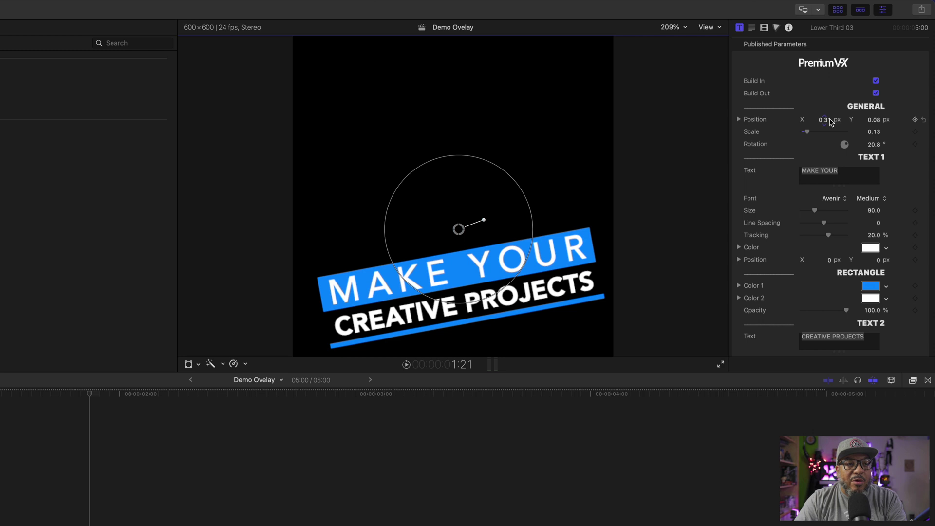
mouse_move(825, 120)
left_mouse_down()
mouse_move(801, 120)
mouse_move(827, 120)
left_mouse_up()
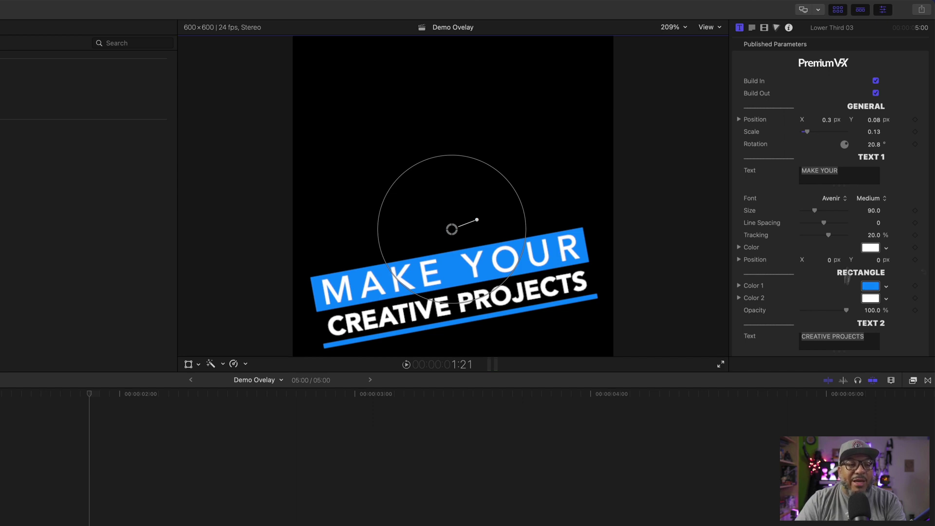
- Set the title rectangle's Color 1 to dark purple and the line's color to turquoise green
left_click(870, 286)
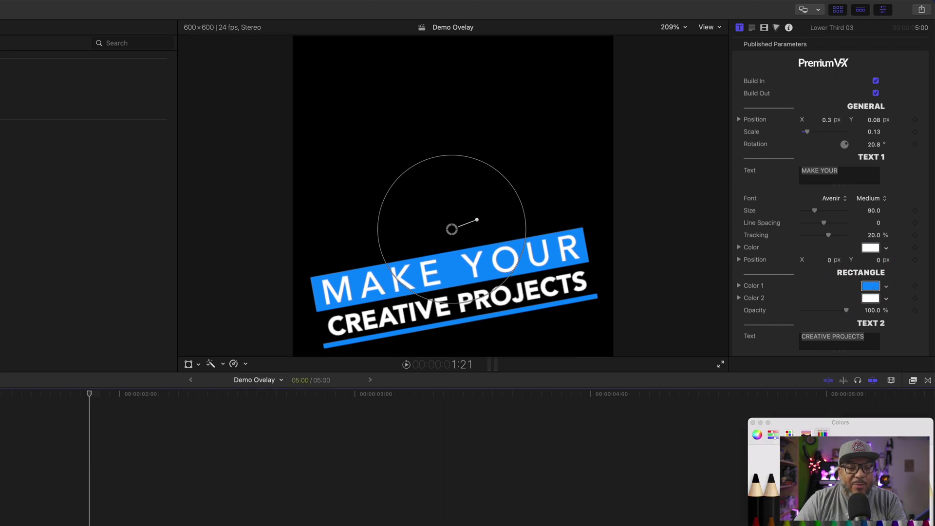
left_click(829, 487)
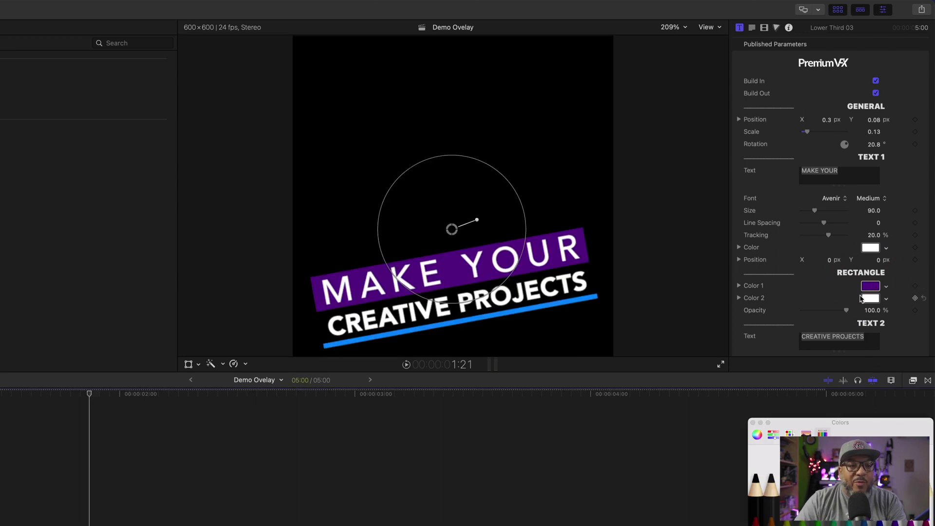
scroll(875, 300, "down", 3)
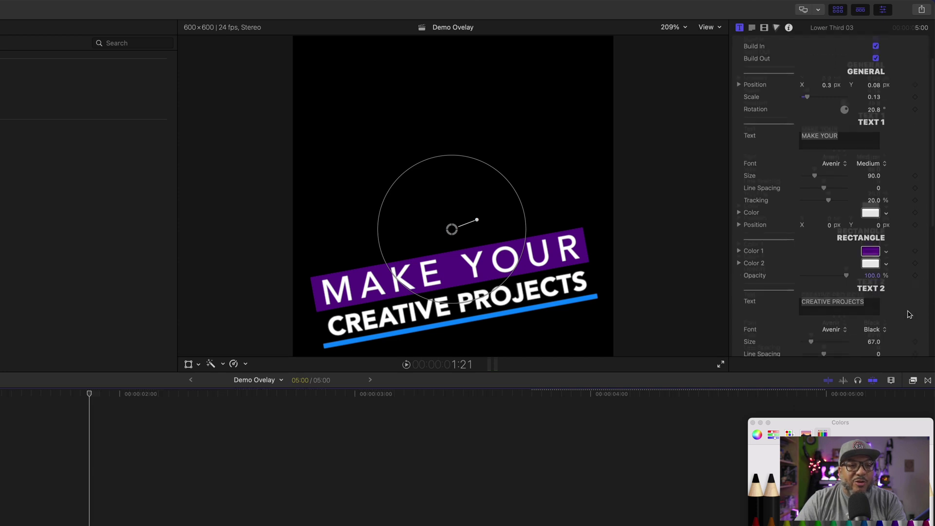
scroll(910, 315, "down", 10)
left_click(872, 188)
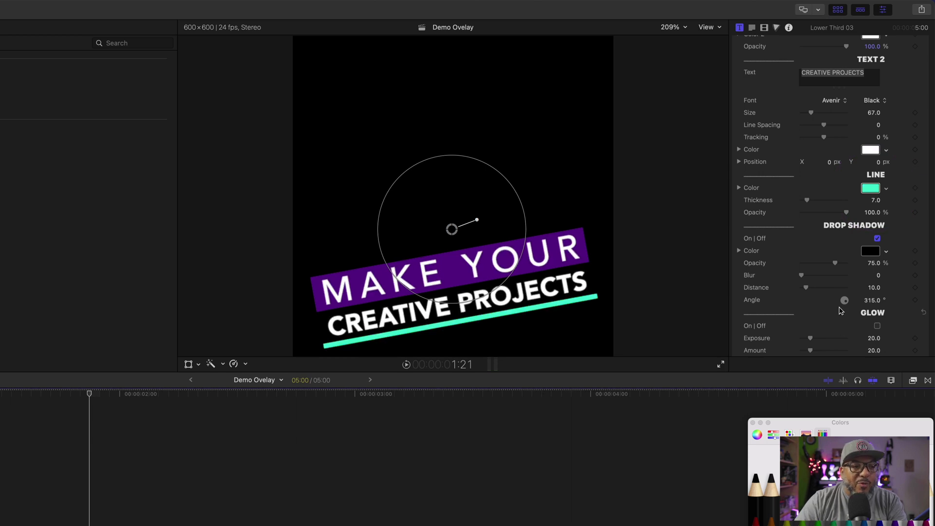
- Replace the title's first text line with "LIVE EVERY"
scroll(803, 295, "up", 10)
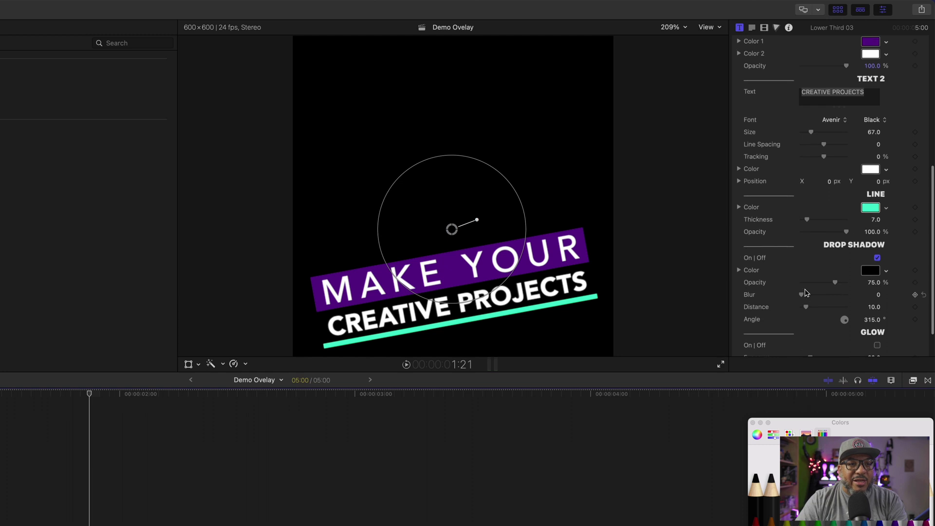
left_click(850, 124)
left_click(856, 124)
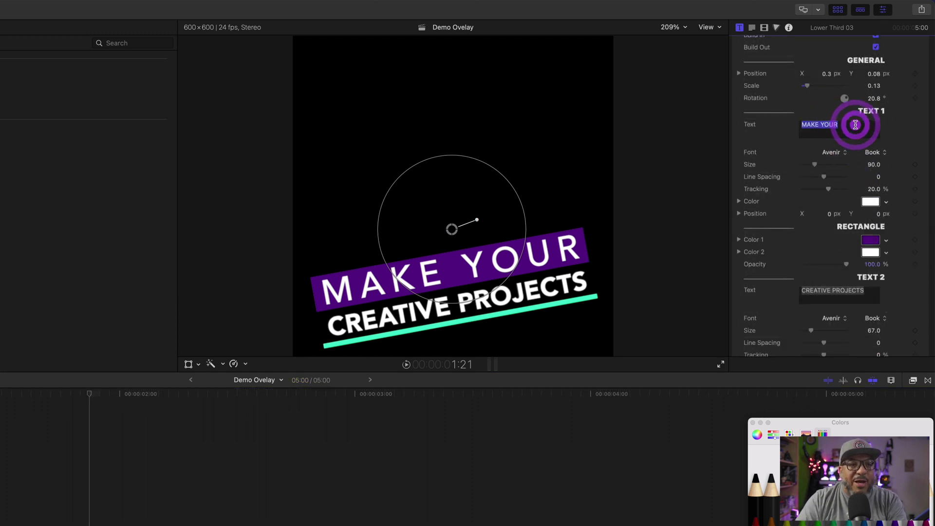
type("LIVE")
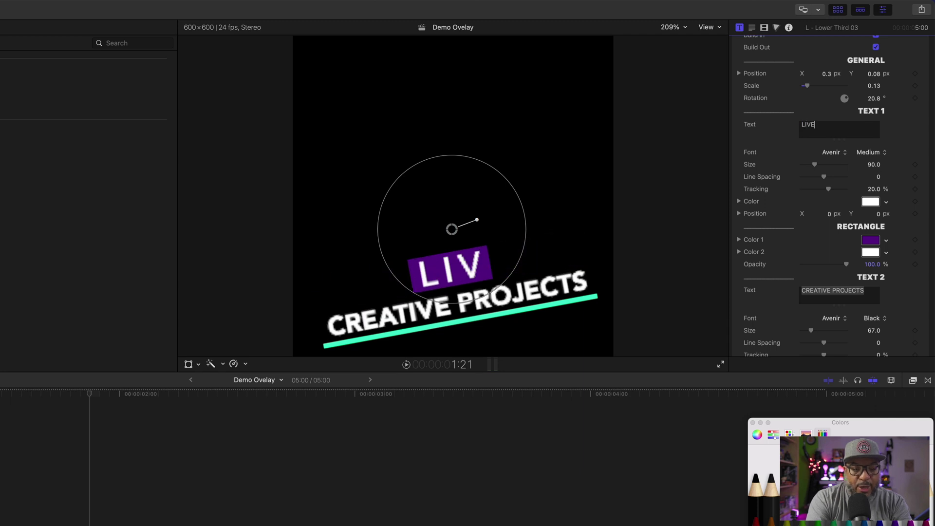
type(" EVERY")
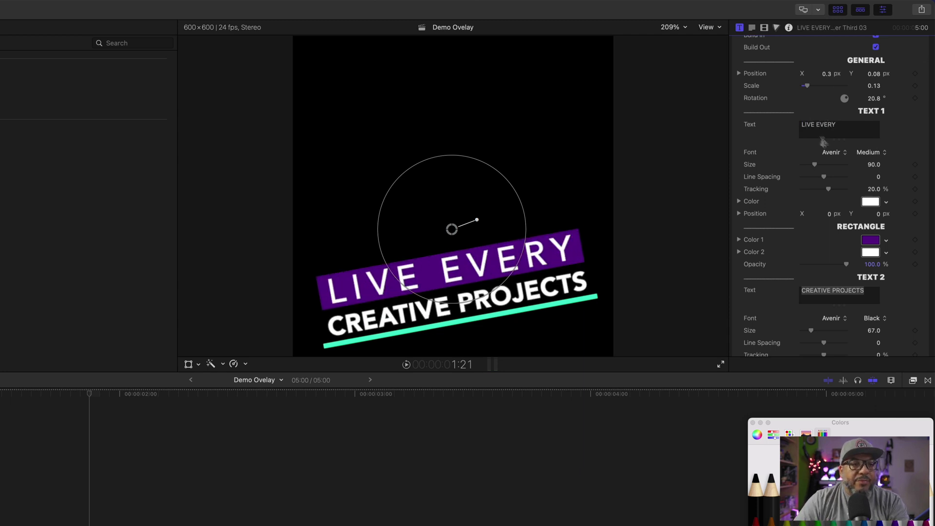
- Replace the title's second text line with "TUESDAY & SATURDAY"
right_click(833, 291)
triple_click(858, 291)
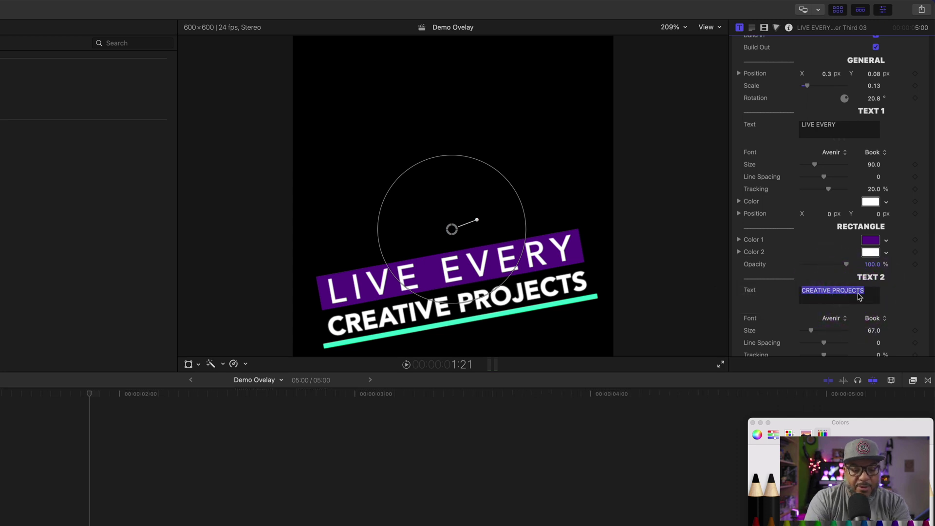
type("TUESDAY")
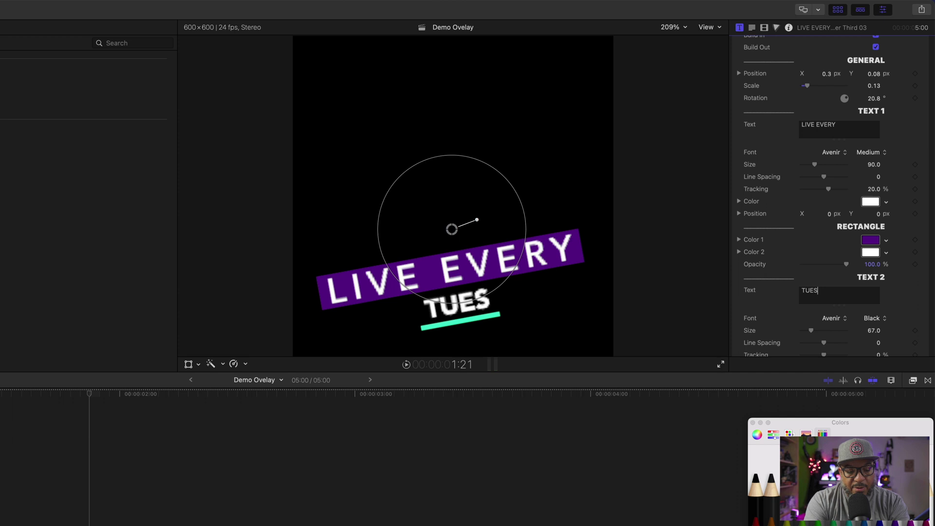
type(" &")
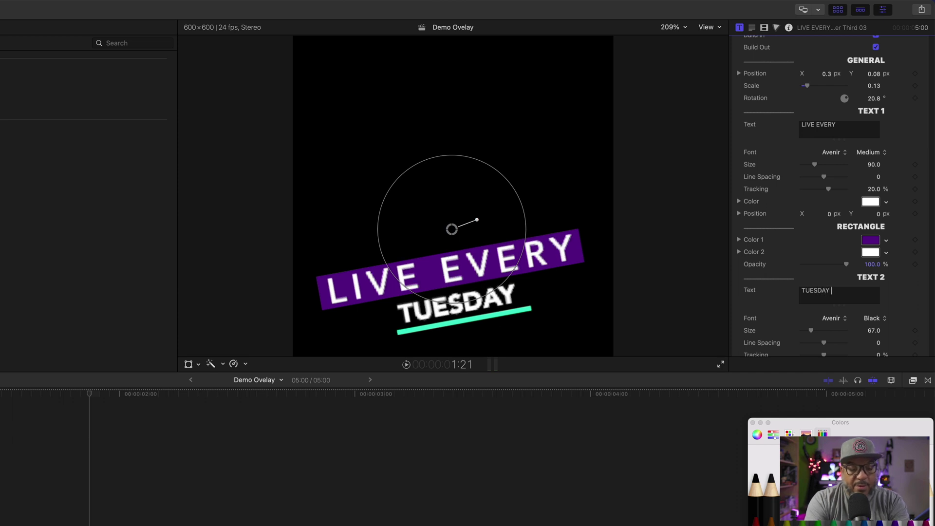
type(" SATURDAY")
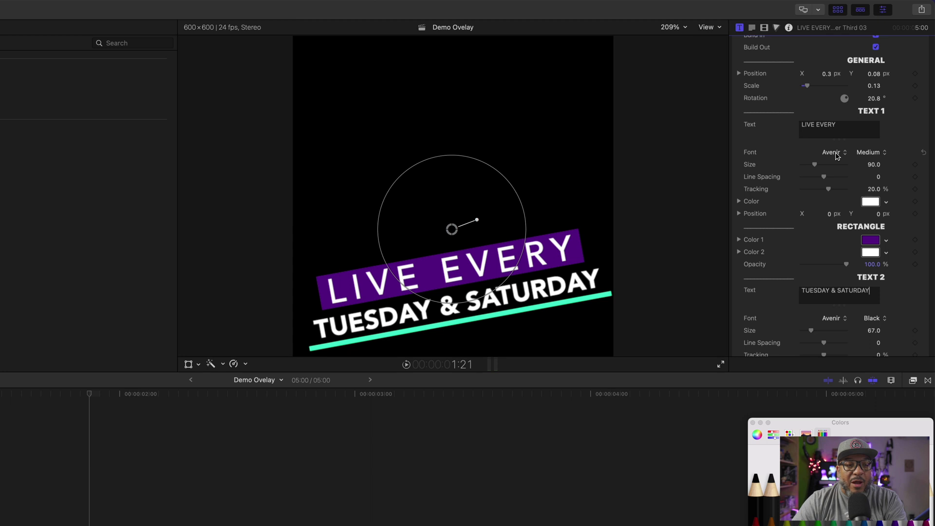
- Close the Colors window and change the first text line's font to Mont in the Black style
left_click(746, 430)
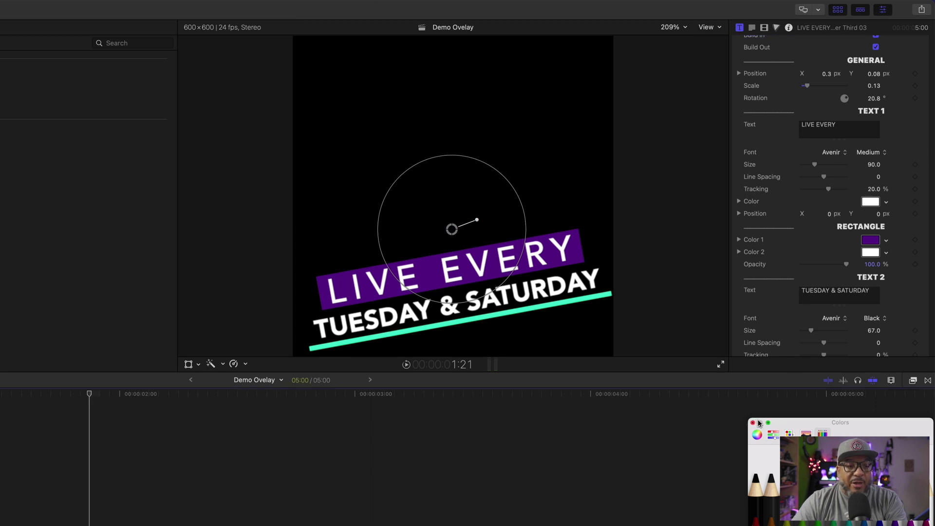
left_click(753, 423)
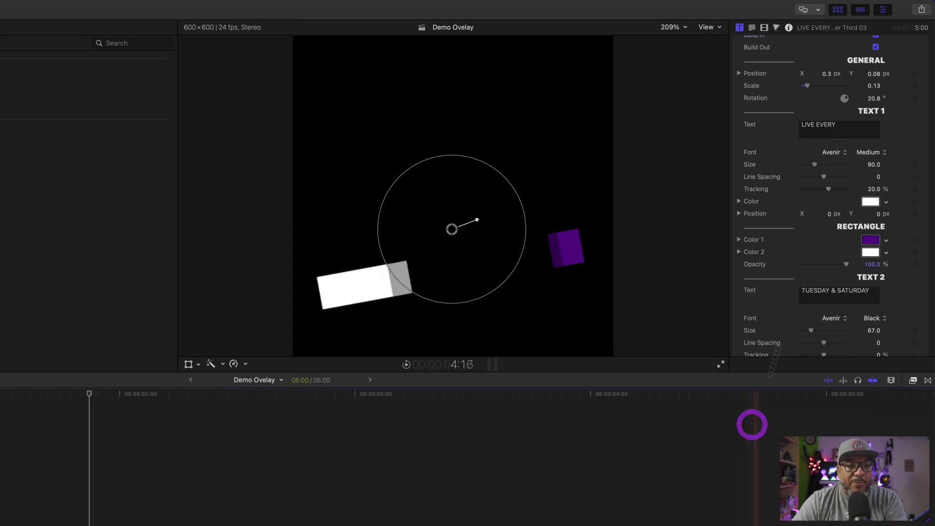
left_click(834, 153)
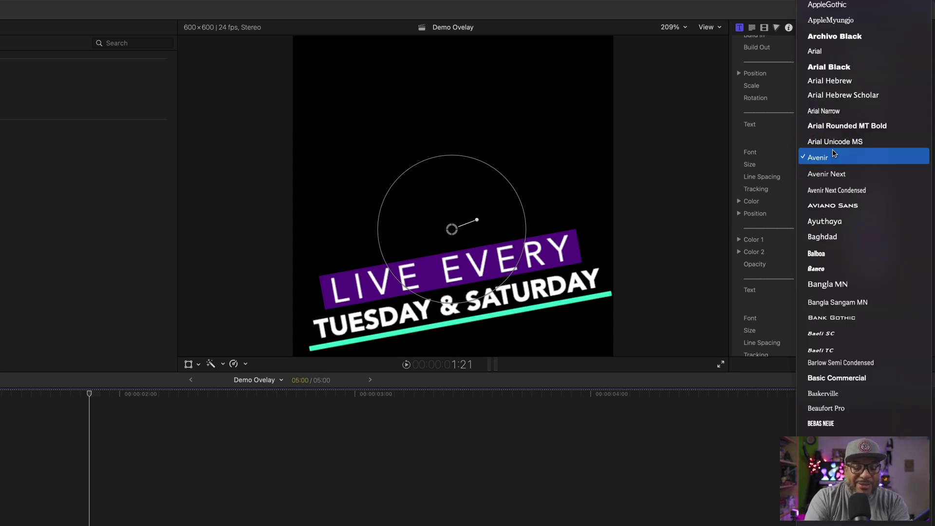
scroll(834, 154, "down", 15)
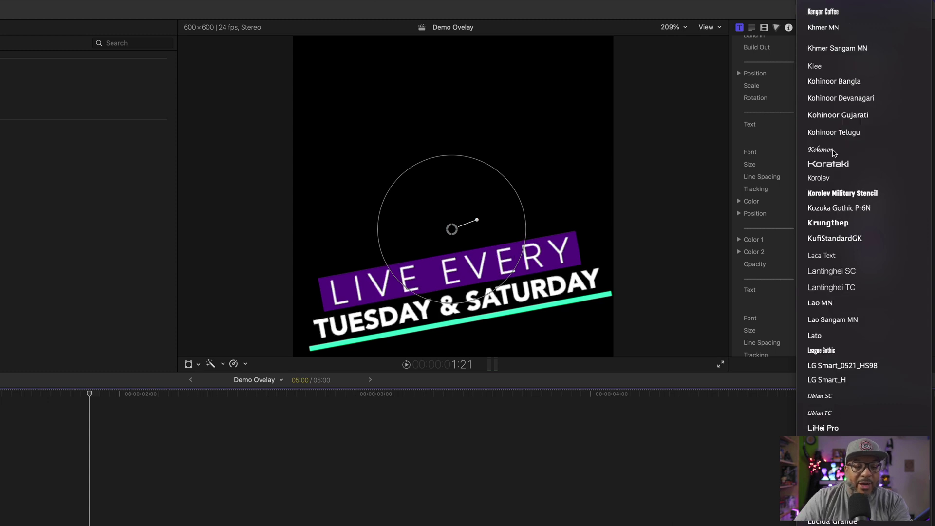
key("Escape")
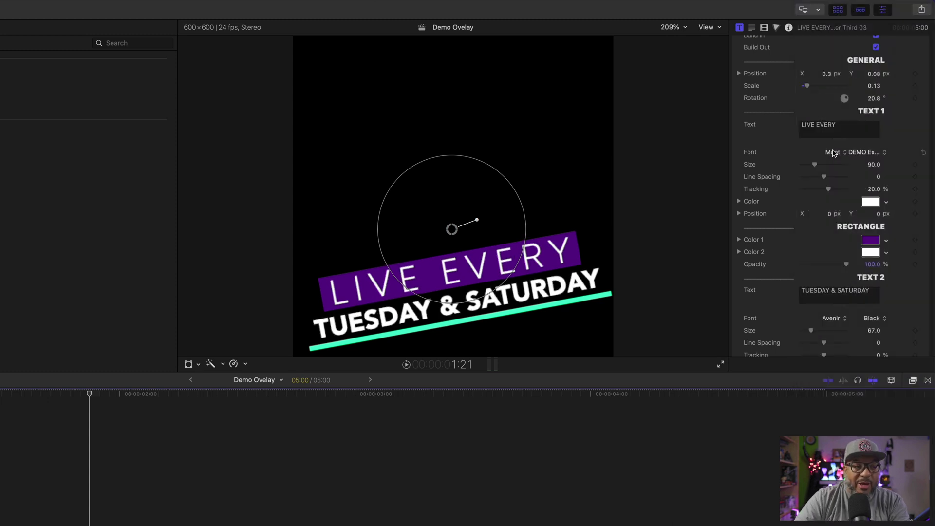
left_click(871, 153)
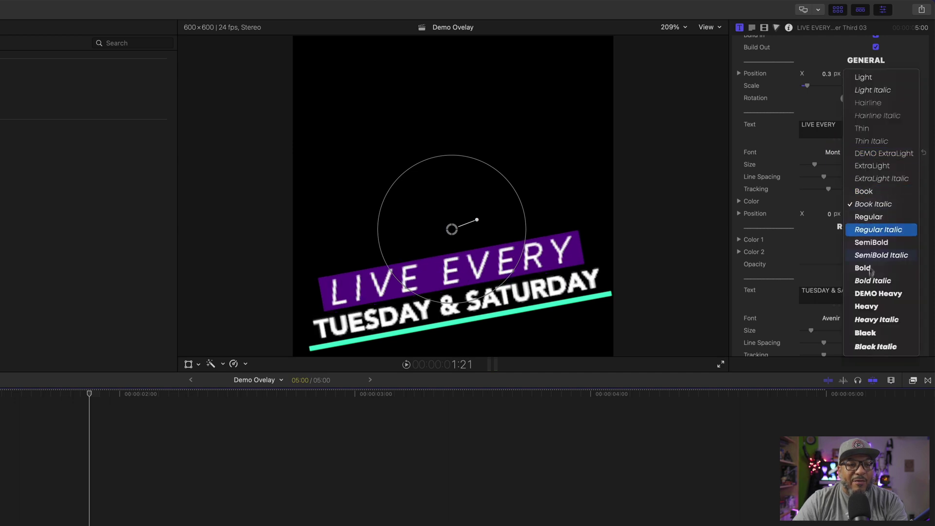
left_click(861, 336)
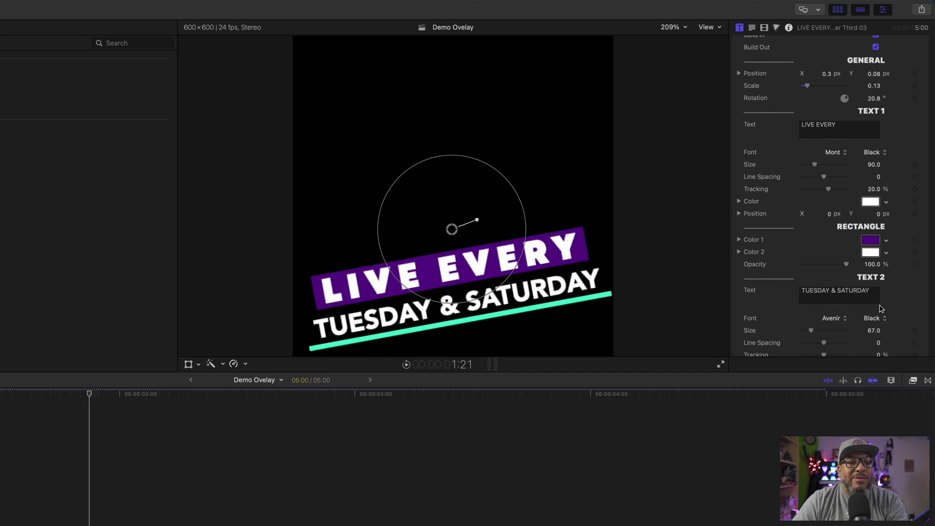
- Change the second text line's font to Mont in the Regular style
left_click(835, 319)
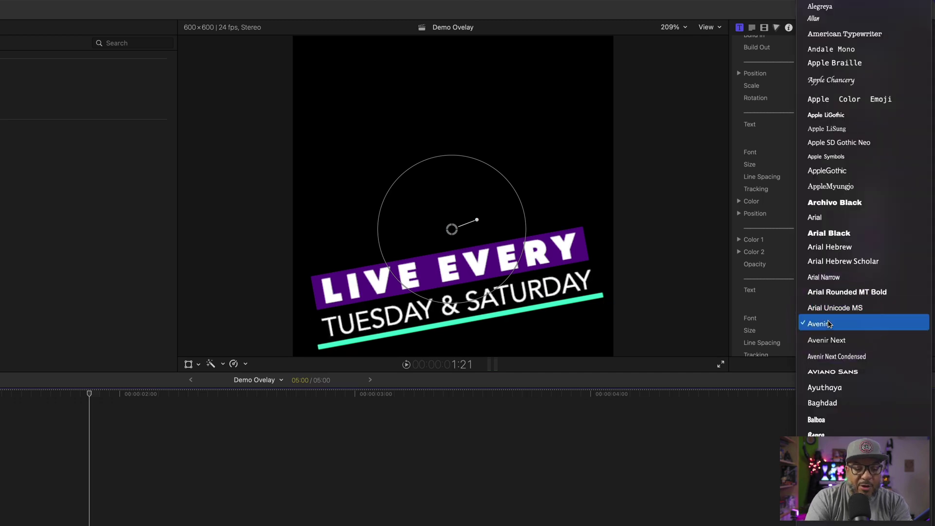
scroll(830, 324, "down", 15)
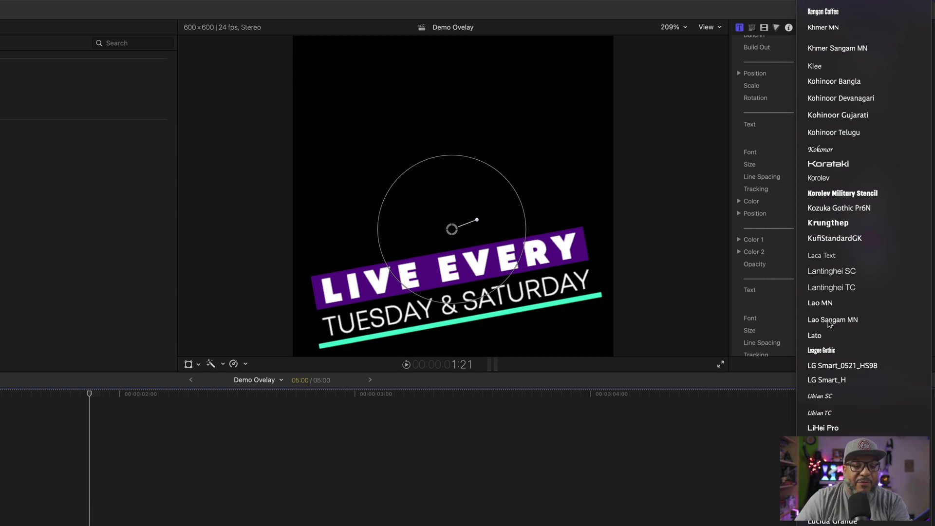
left_click(829, 324)
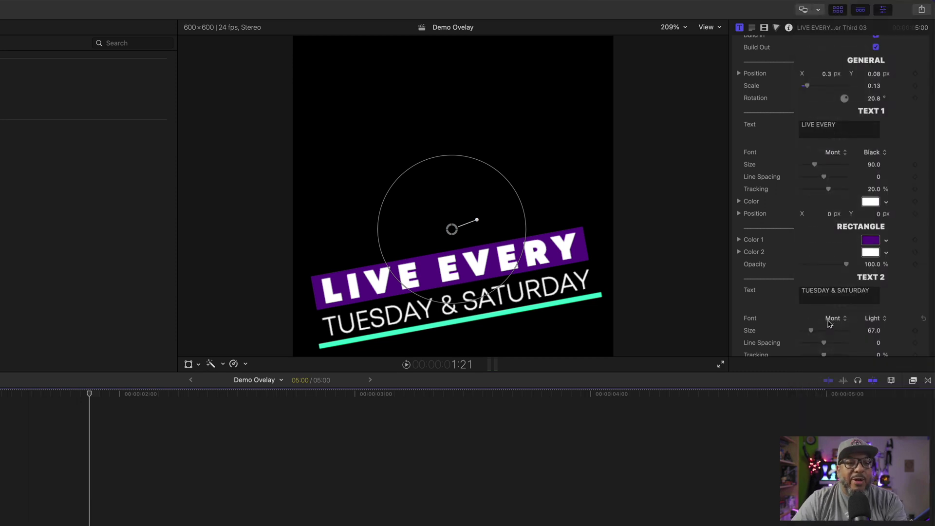
left_click(873, 319)
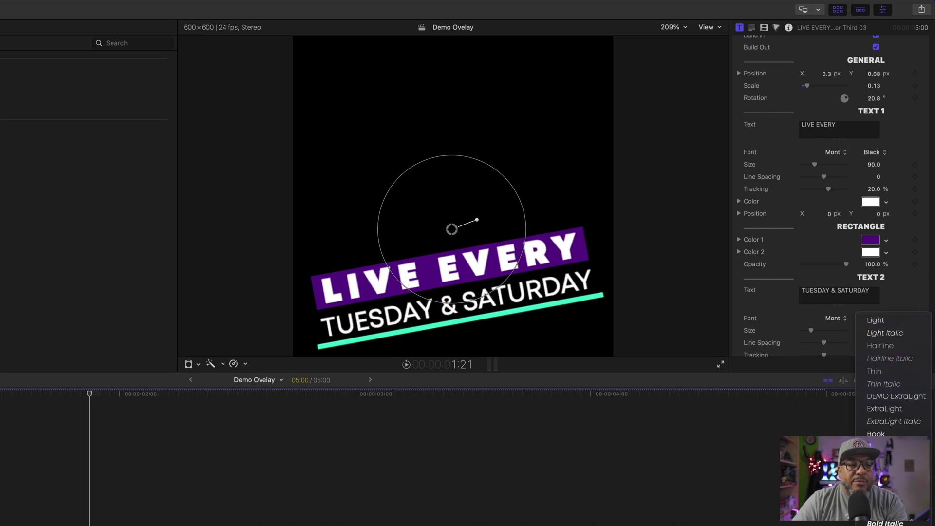
left_click(876, 460)
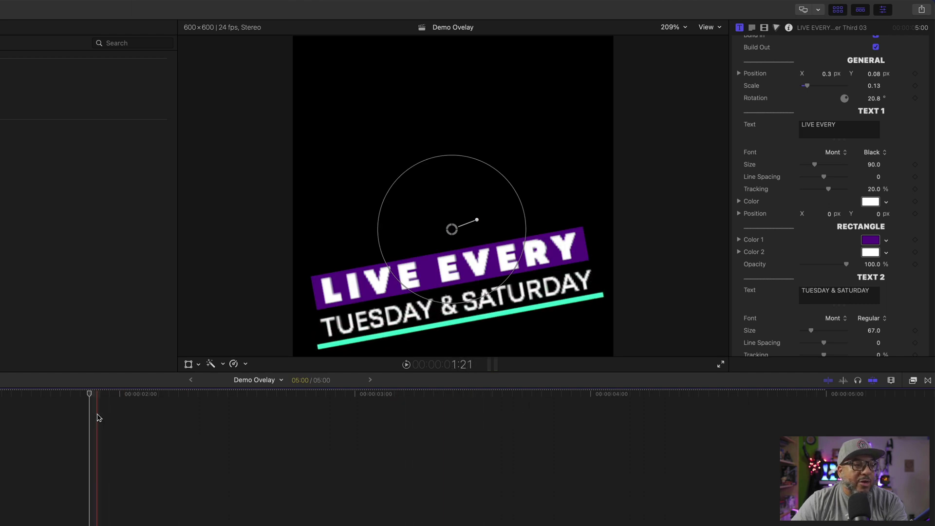
- Play the title animation from the beginning to review it, and park the playhead at 2:09
key("Home")
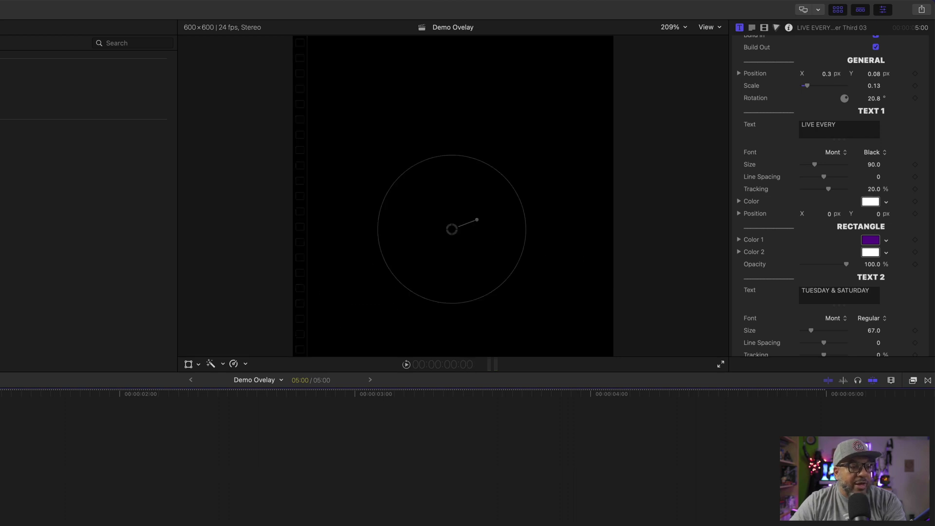
key("space")
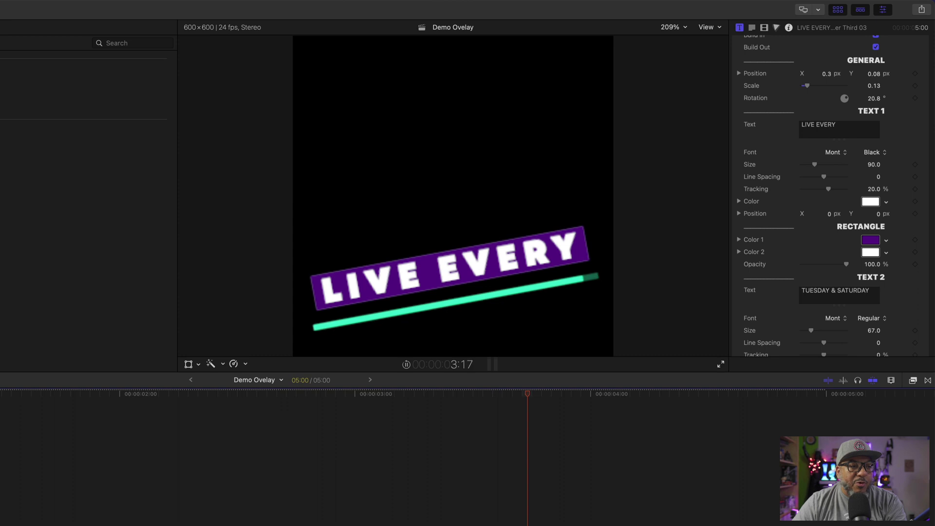
key("space")
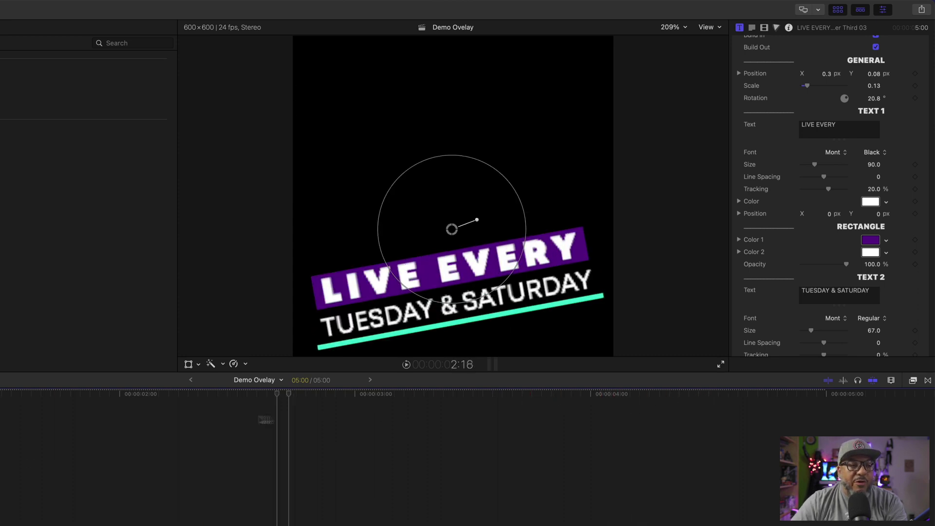
left_click(146, 433)
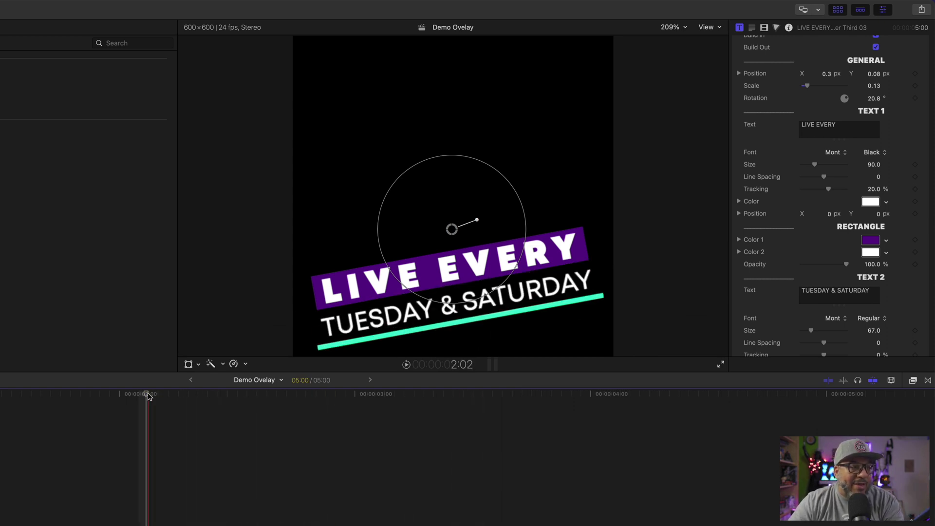
left_click(20, 331)
key("space")
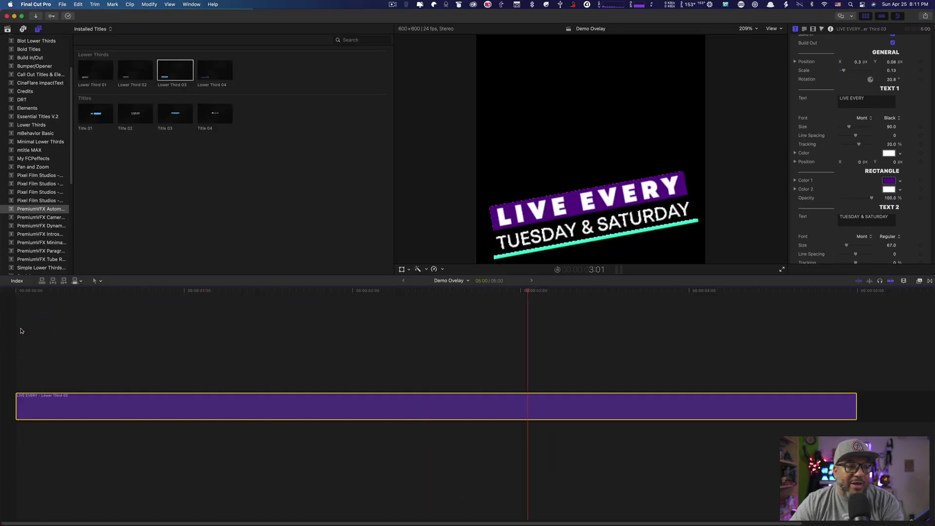
key("space")
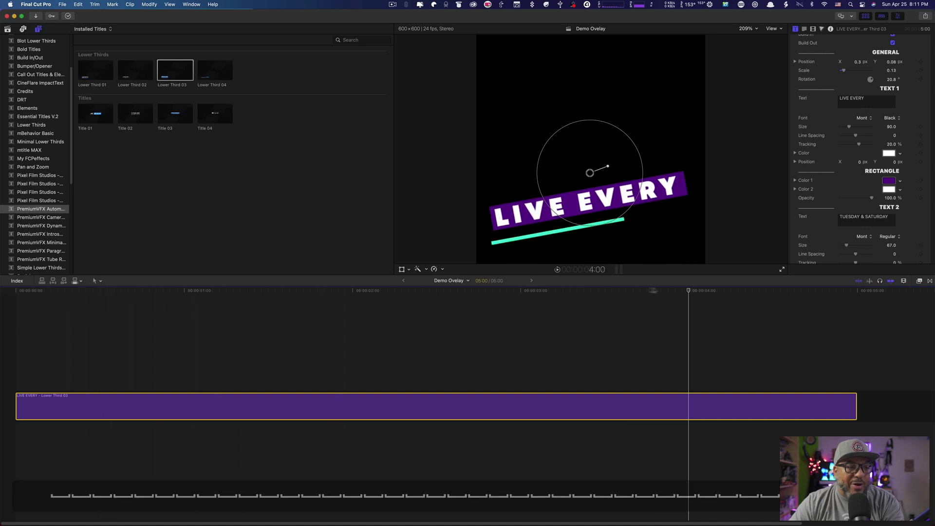
left_click_drag(689, 292, 419, 313)
left_click(418, 312)
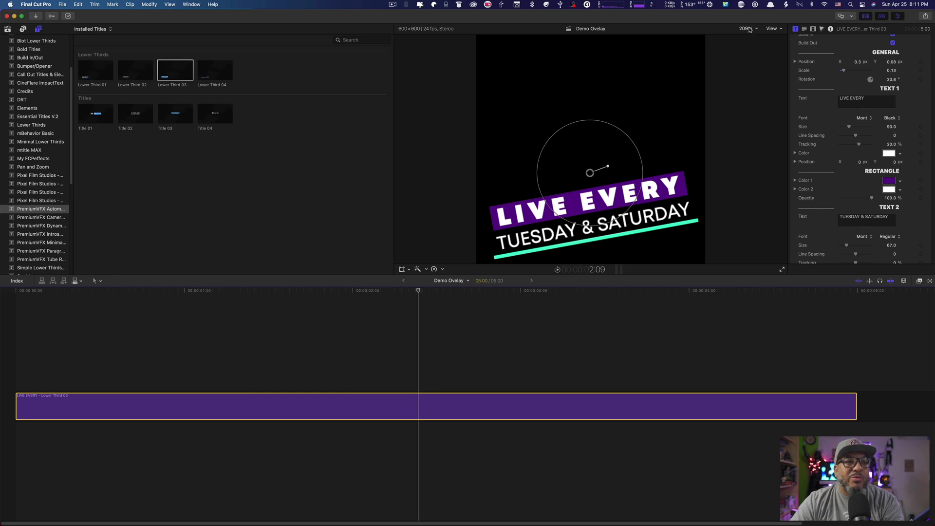
- Preview the title in the viewer at 100% and return the viewer zoom to Fit
left_click(750, 30)
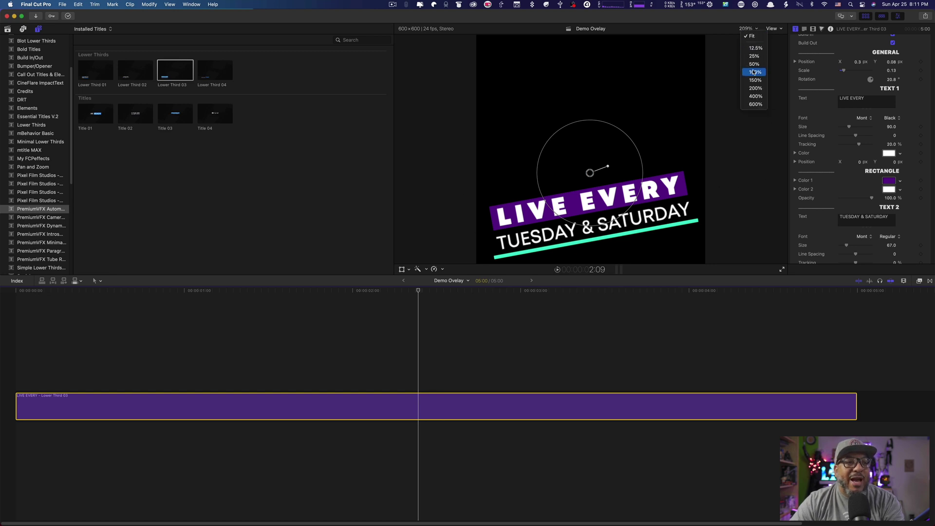
left_click(755, 72)
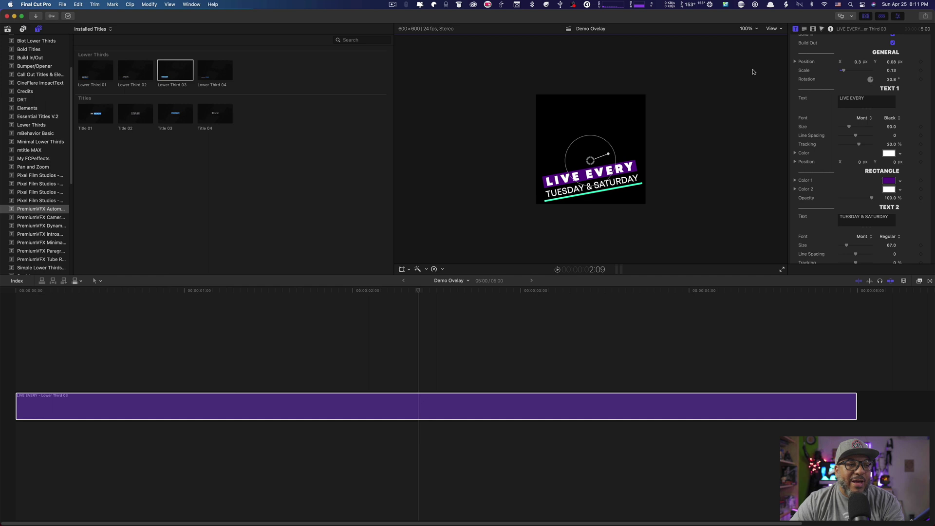
left_click(749, 30)
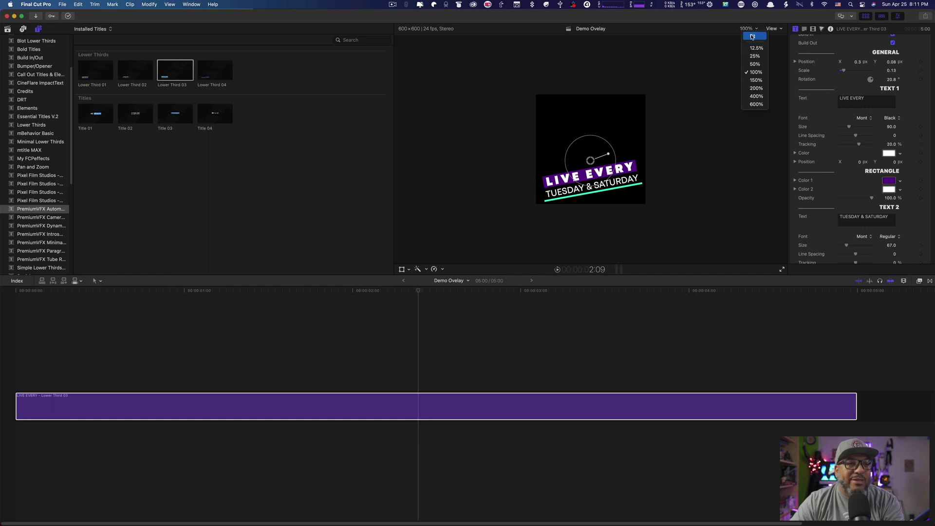
left_click(751, 36)
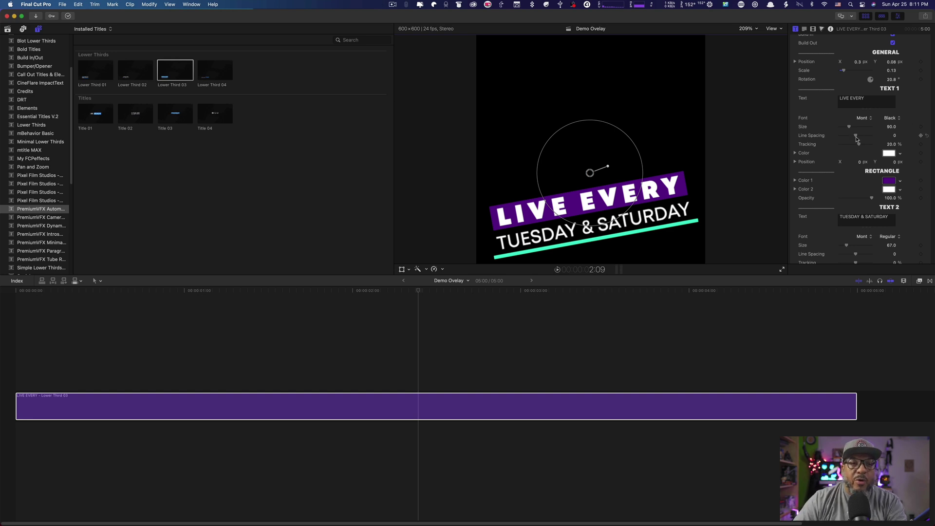
- Turn on the title's glow and lower the glow amount to 5.45
scroll(908, 194, "down", 10)
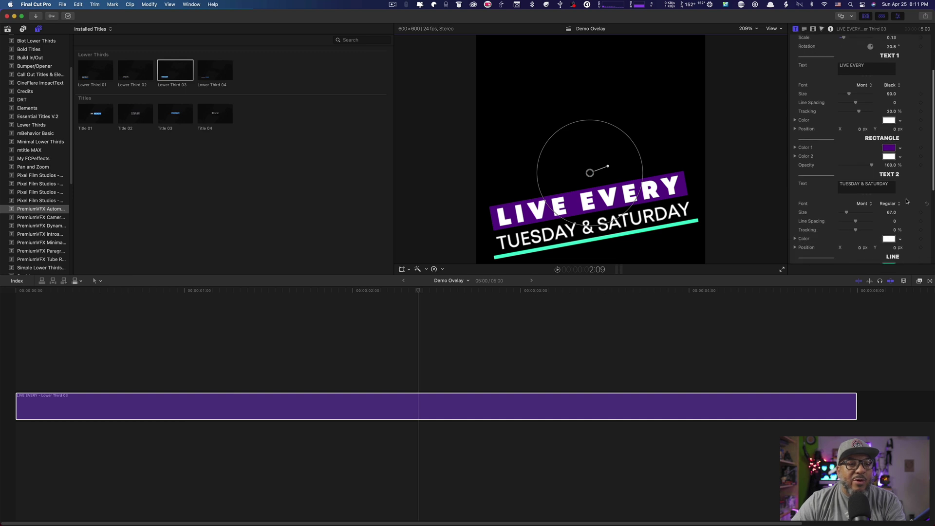
scroll(908, 201, "down", 1)
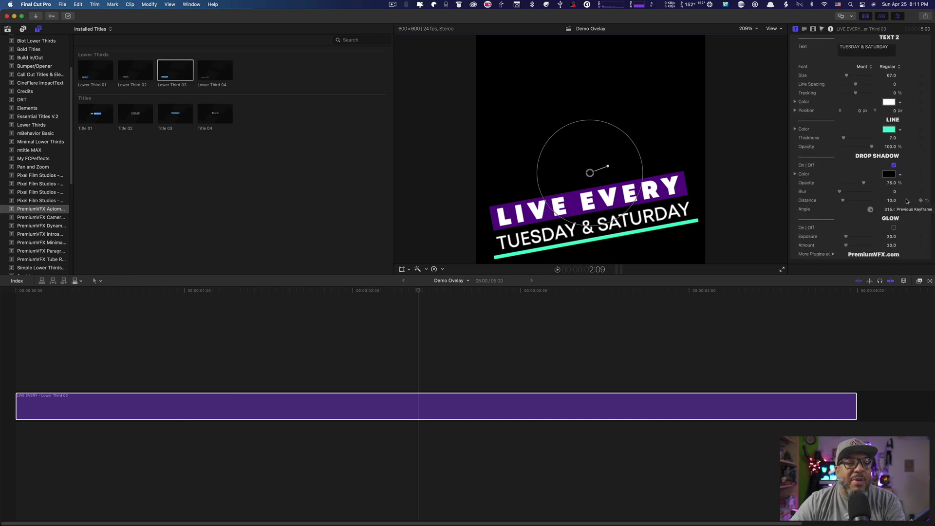
left_click(895, 228)
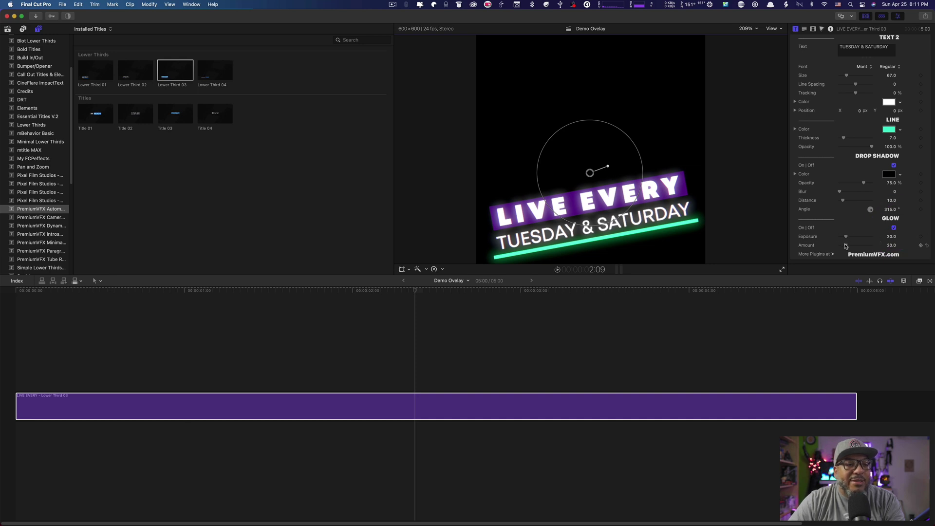
left_click_drag(846, 247, 841, 246)
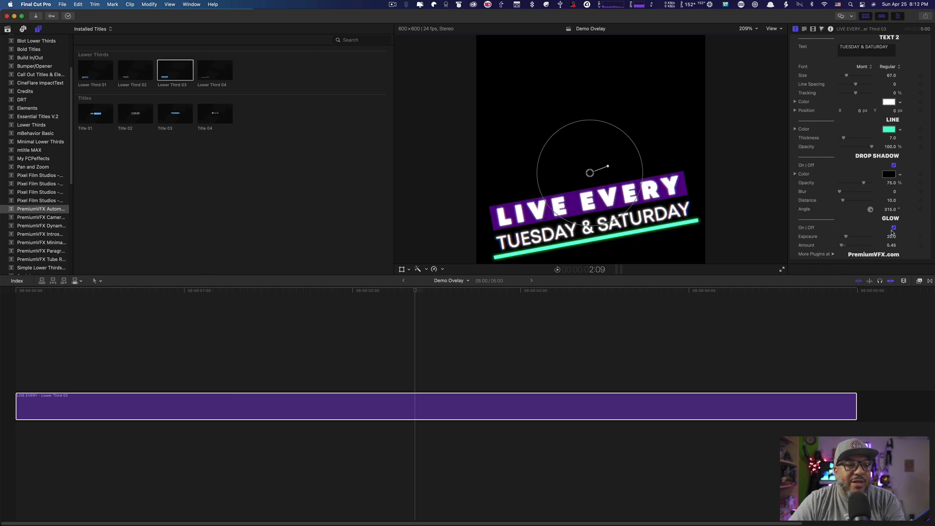
- Toggle the title's glow repeatedly to compare the looks, and leave it off
left_click(894, 228)
left_click(895, 228)
left_click(895, 228)
left_click(894, 228)
left_click(894, 228)
left_click(895, 228)
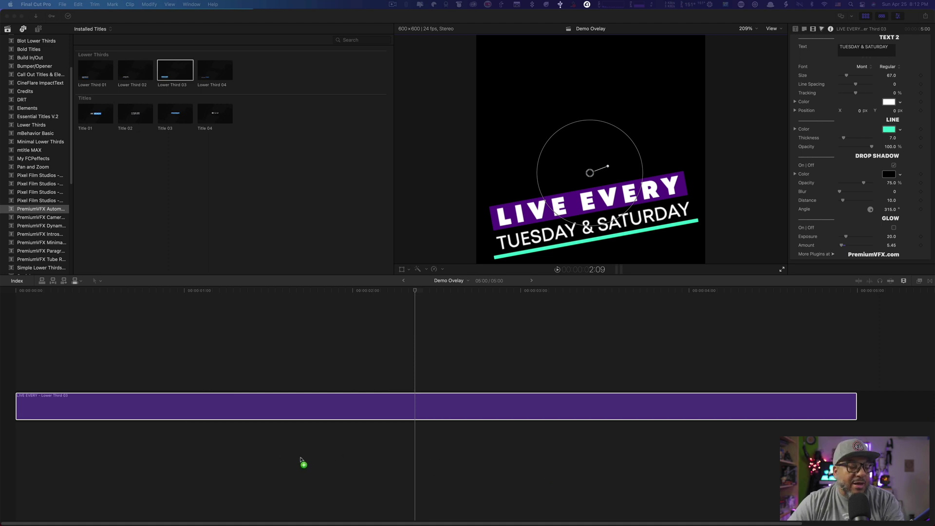
- Add the Droplet sound beneath the title near its start and the Bonus Point sound at about 1:09
left_click_drag(241, 469, 22, 436)
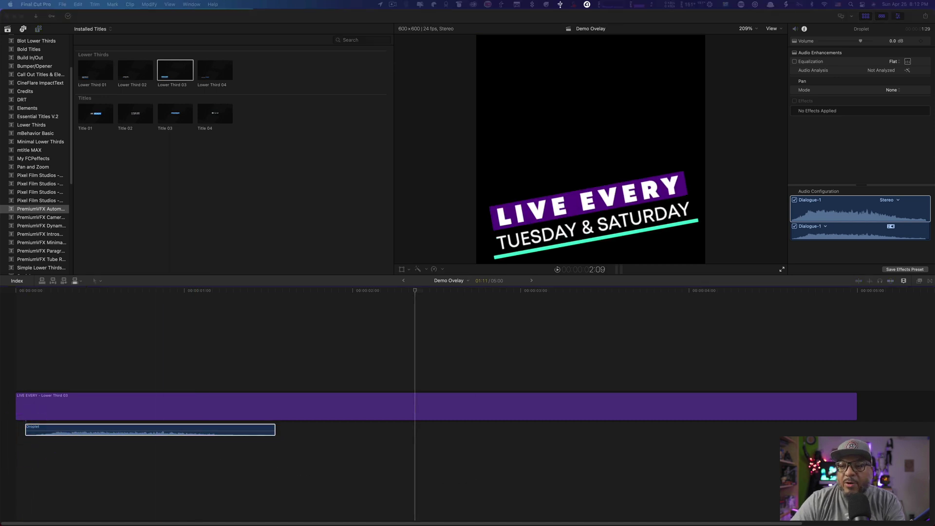
left_click(415, 291)
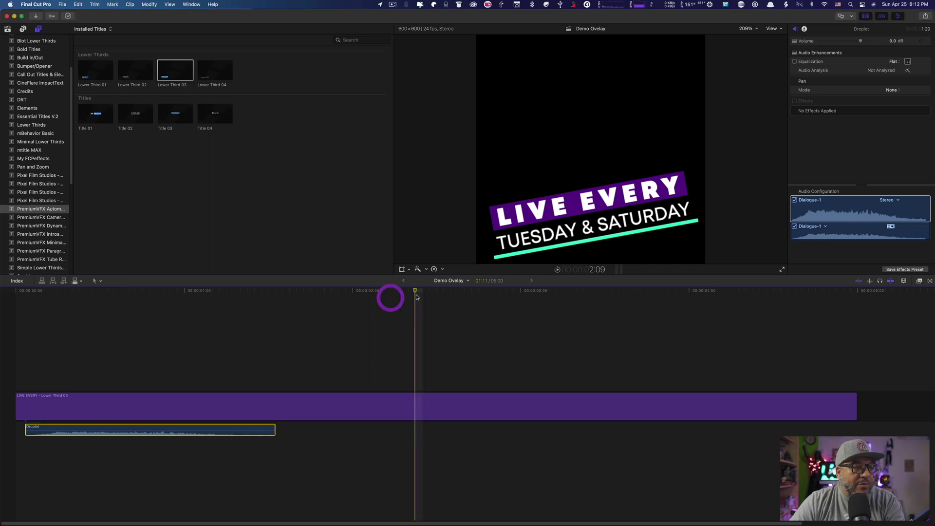
left_click(404, 292)
left_click_drag(404, 296, 245, 323)
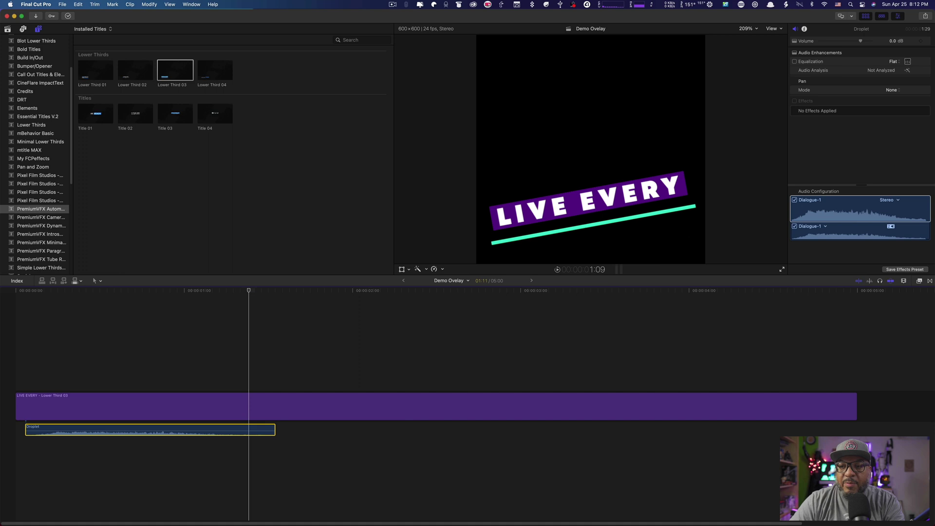
left_click_drag(930, 460, 249, 456)
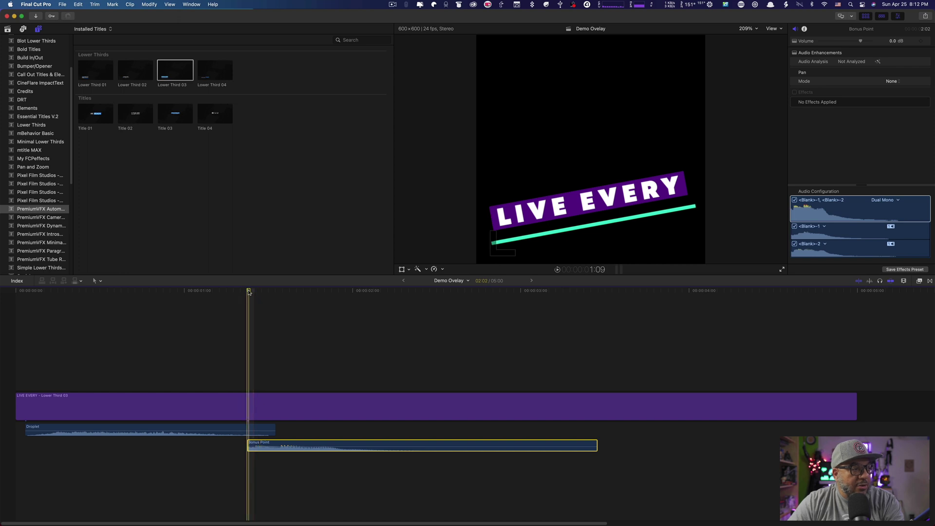
- Play the project from the beginning to check the sound effects' timing against the title animation
key("Home")
key("space")
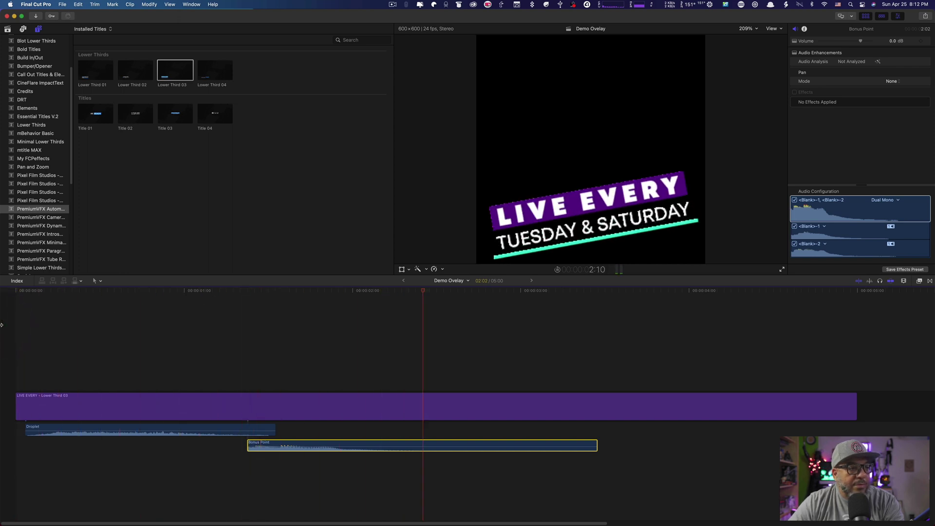
key("Home")
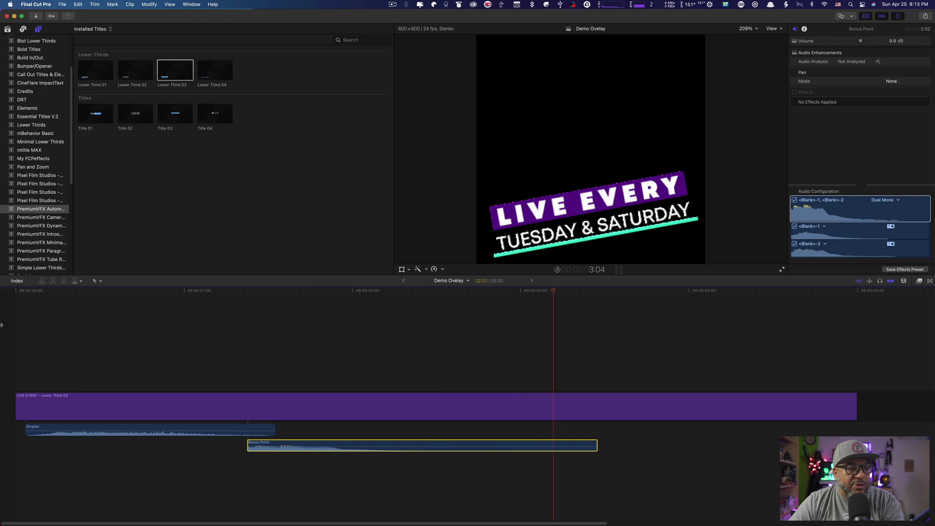
key("space")
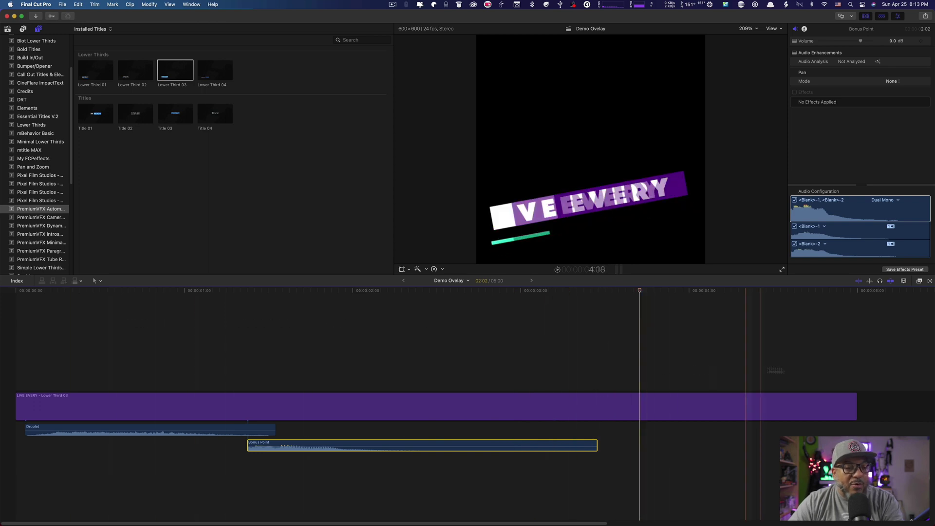
- Insert a gap clip at the end of the title and place the playhead one frame into it, at 5:01
left_click(859, 405)
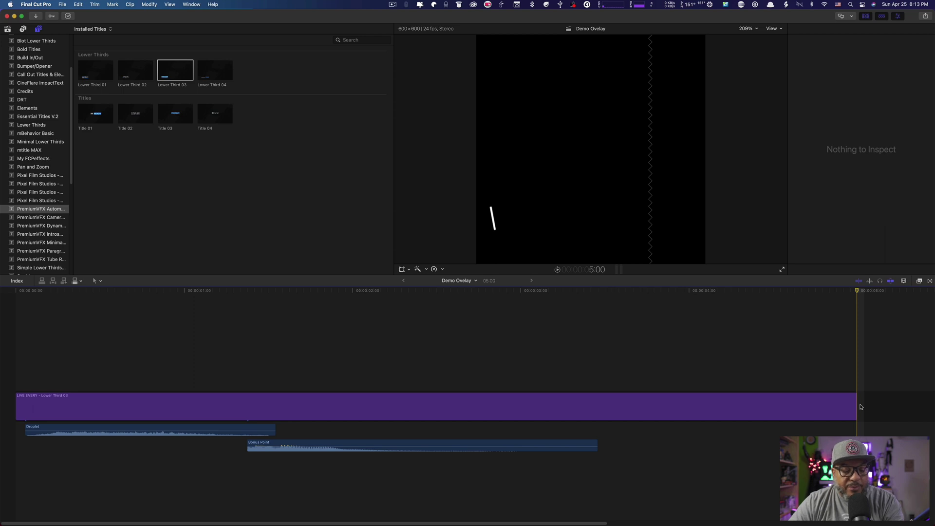
key("alt+w")
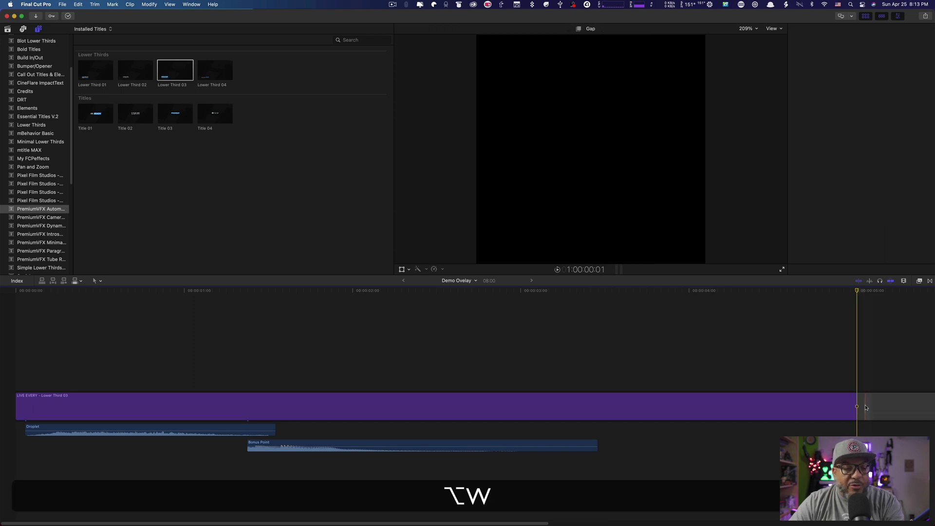
left_click_drag(858, 291, 868, 293)
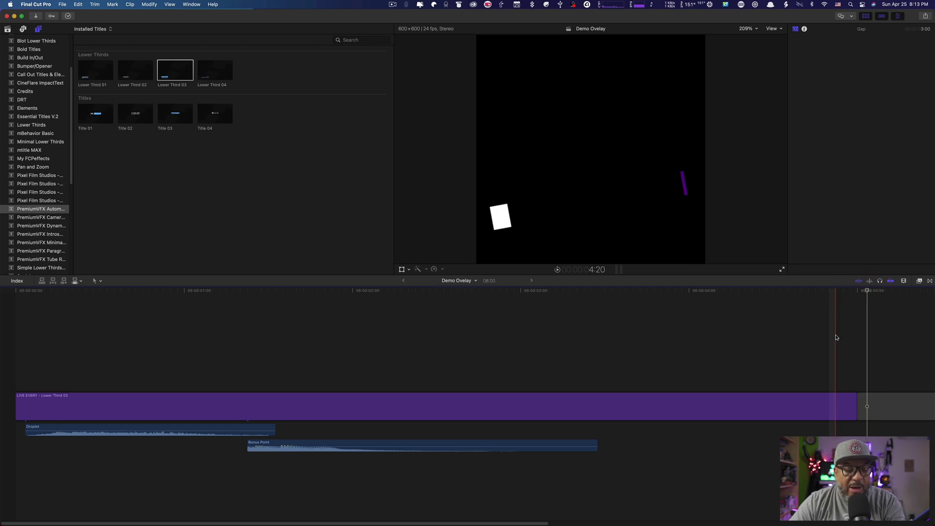
left_click_drag(870, 292, 872, 293)
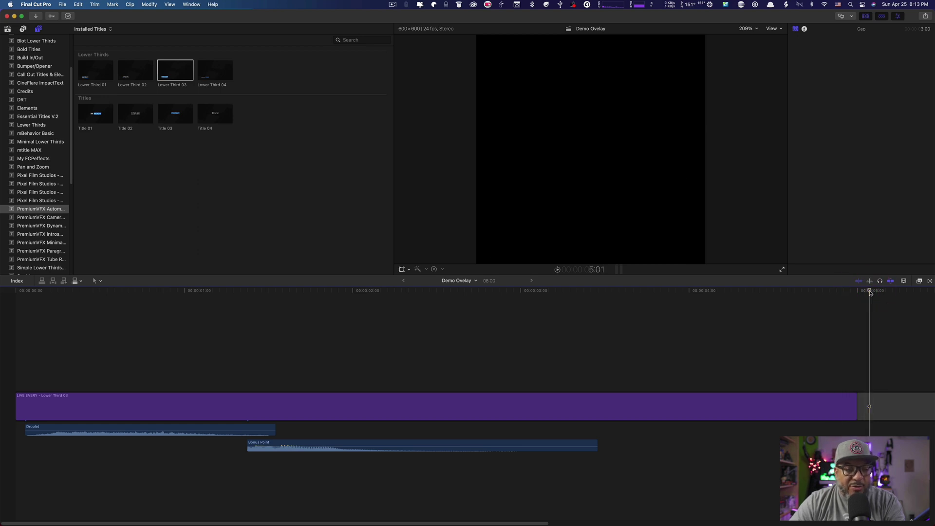
left_click(870, 291)
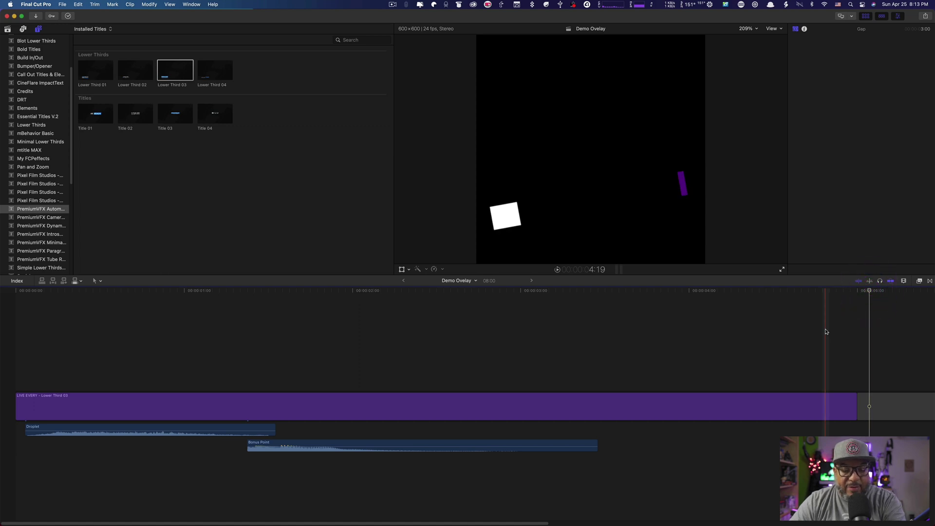
- Shorten the gap clip after the title to a single frame
key("super+minus")
left_click_drag(688, 413, 440, 424)
key("super+equal")
key("super+equal")
key("super+equal")
key("super+equal")
key("super+equal")
key("super+equal")
key("super+equal")
key("super+equal")
key("super+equal")
key("super+equal")
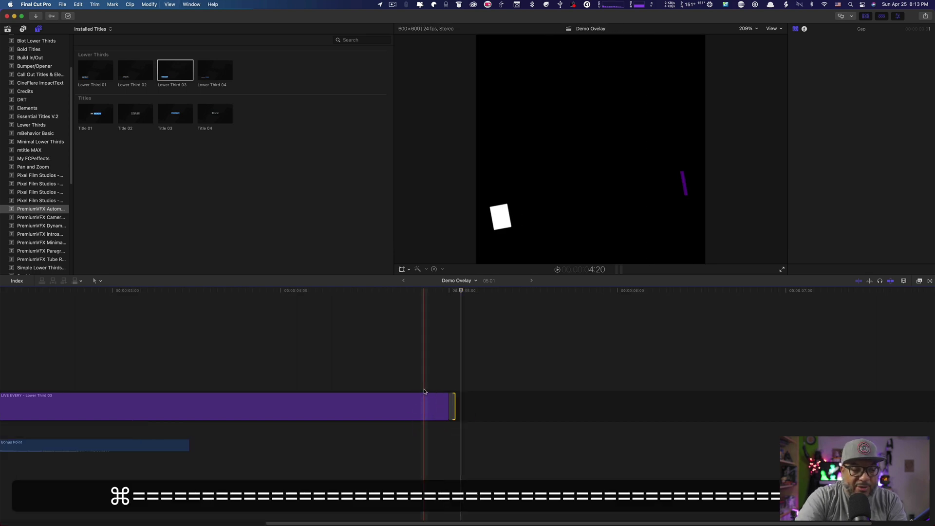
scroll(710, 388, "right", 5)
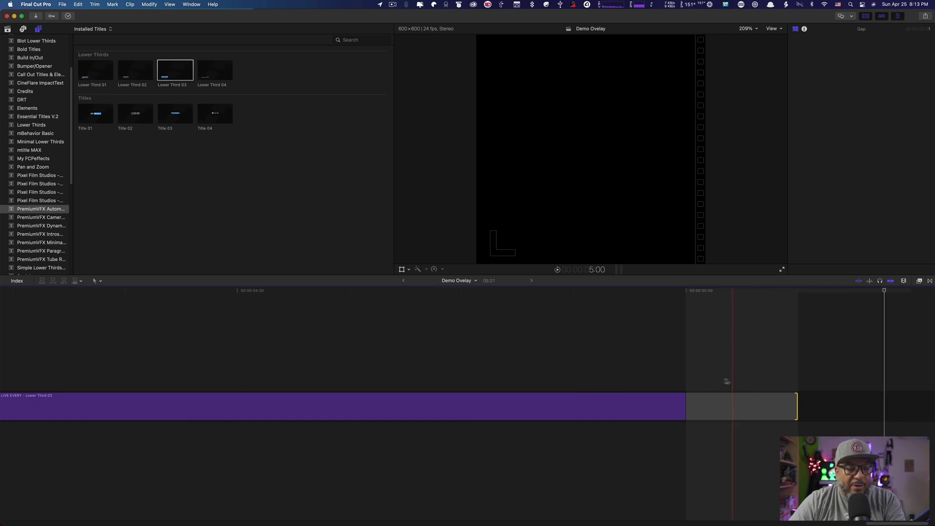
key("shift")
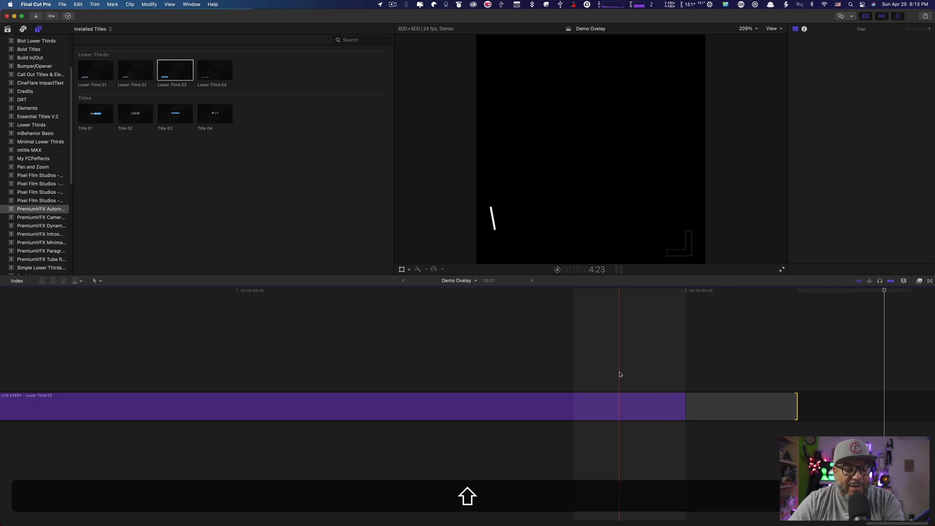
key("shift+z")
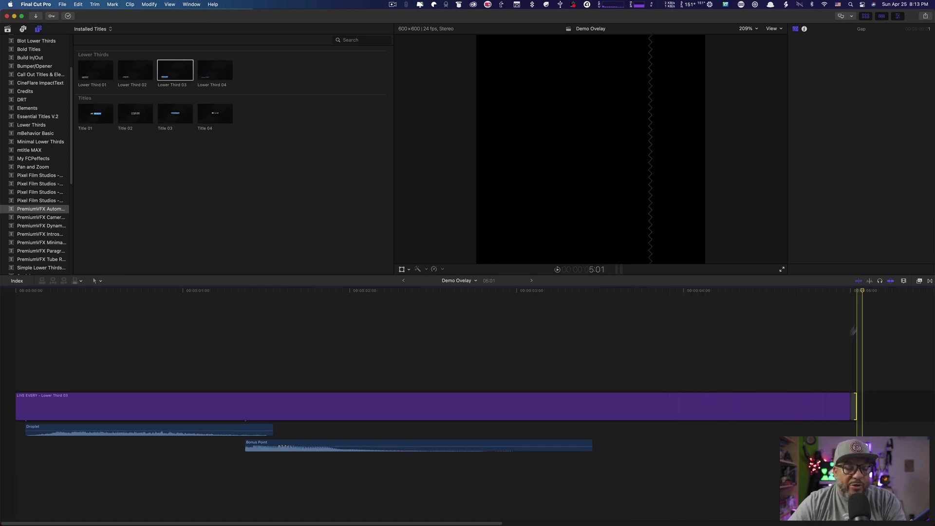
- Copy the one-frame gap from the end of the timeline and paste it at the very start, before the title
left_click(854, 411)
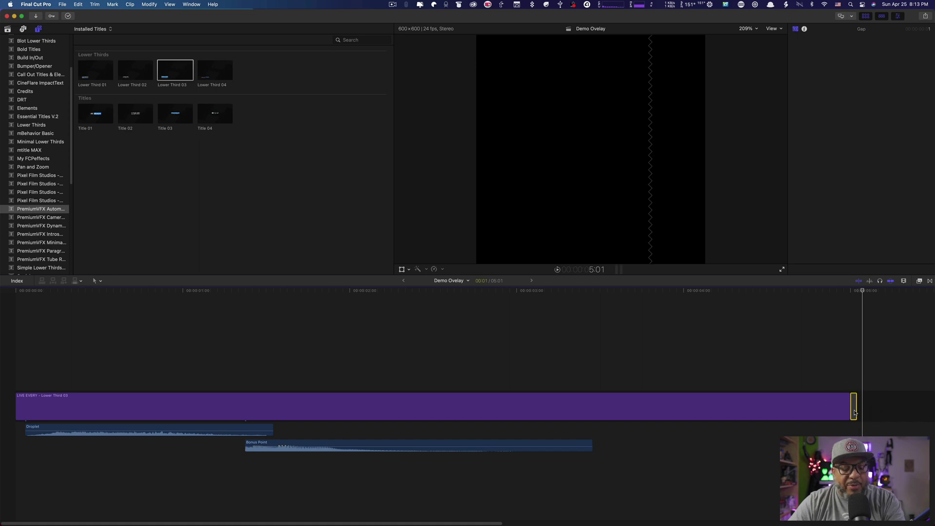
key("super+c")
key("super+Up")
key("Home")
key("super+v")
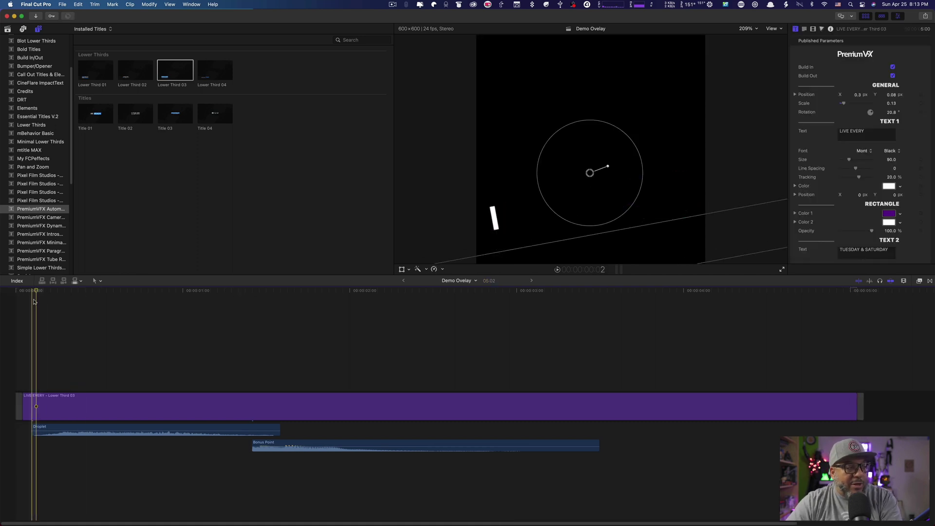
- Play the project from the beginning to check the animation, and park the playhead at 1:03
left_click(13, 302)
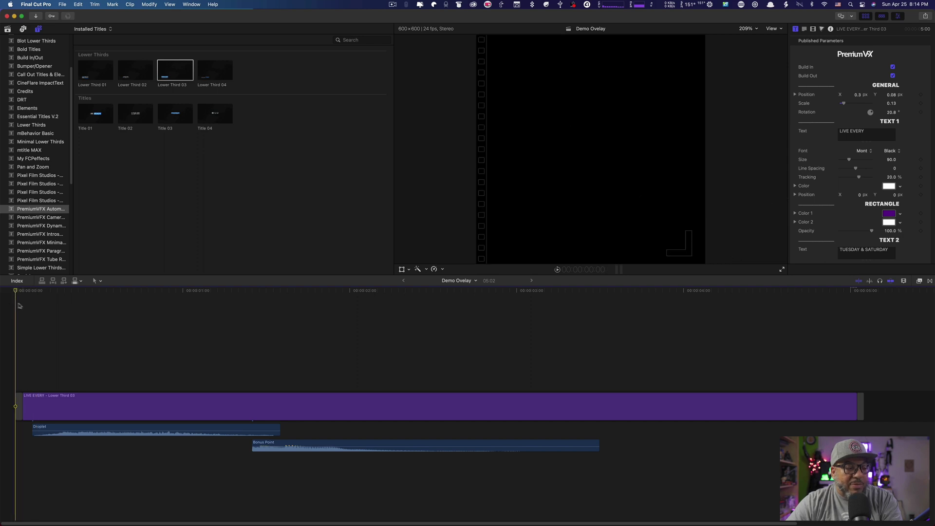
key("space")
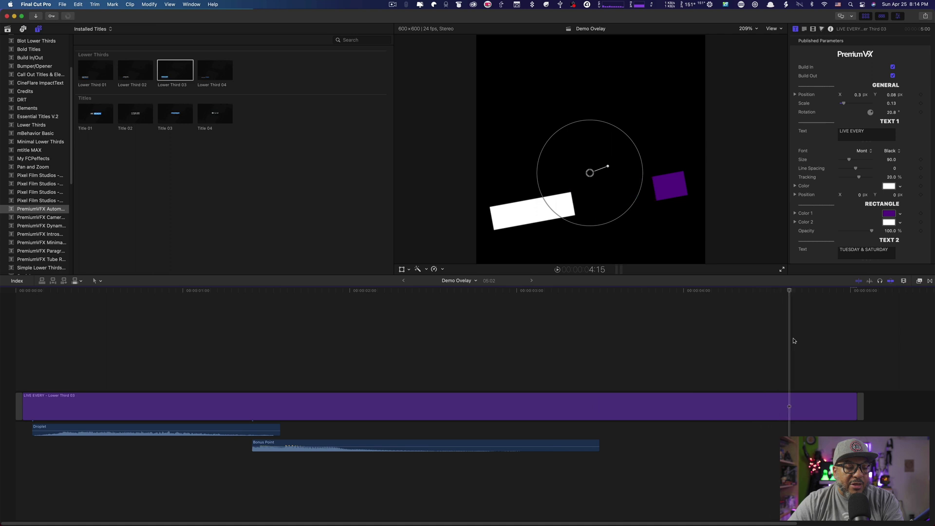
left_click(361, 375)
left_click_drag(359, 375, 207, 377)
left_click(206, 376)
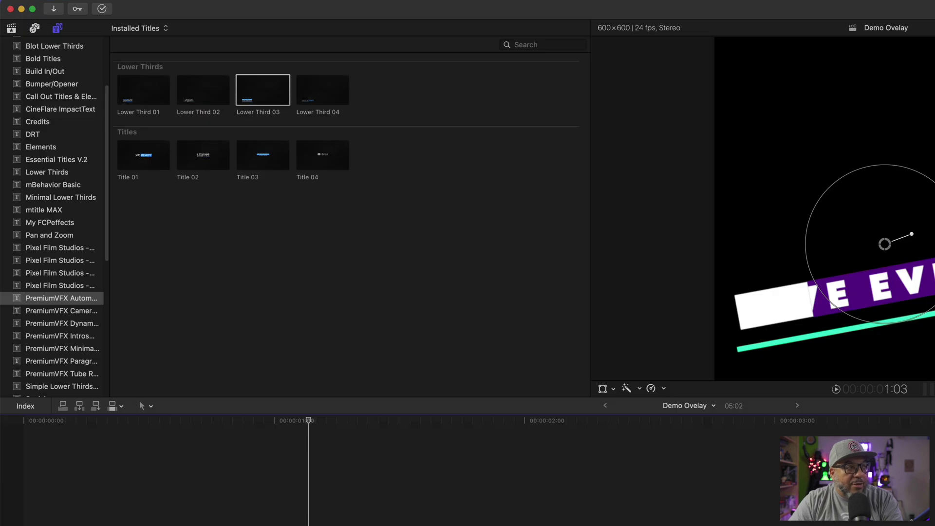
- Start a Master File export of the project with the Video and Audio format and the Apple ProRes 4444 codec
left_click(94, 1)
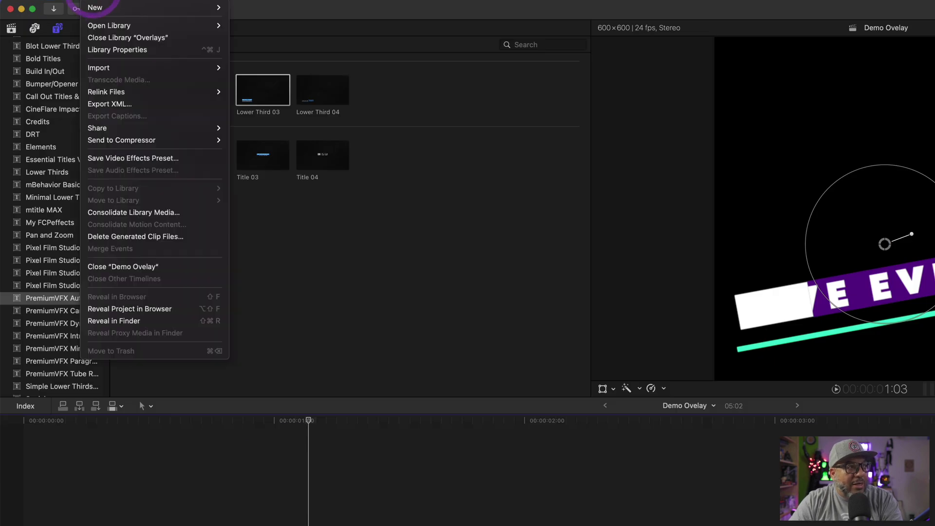
mouse_move(146, 129)
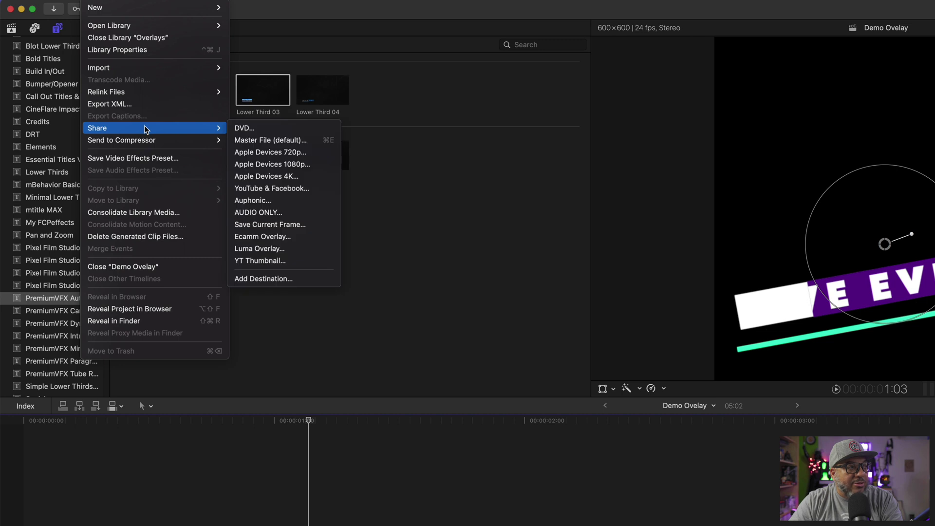
left_click(311, 140)
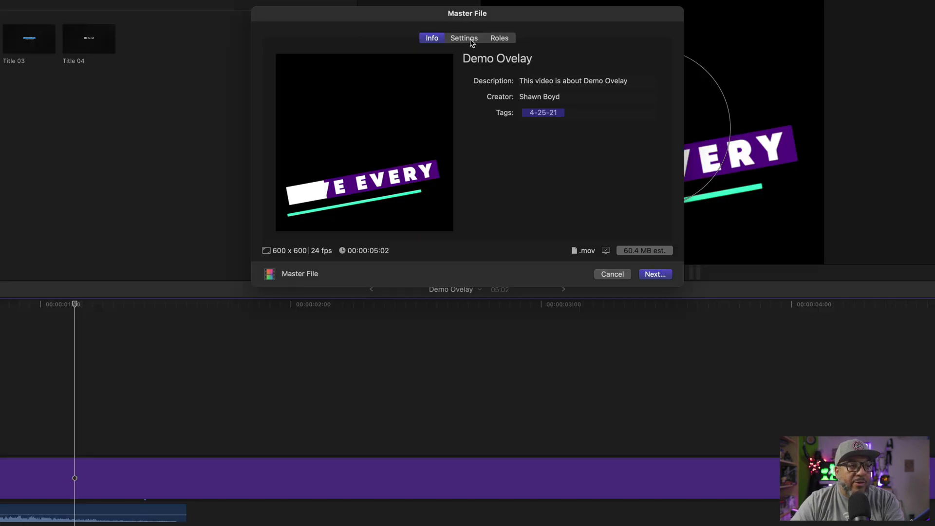
left_click(465, 38)
left_click(578, 83)
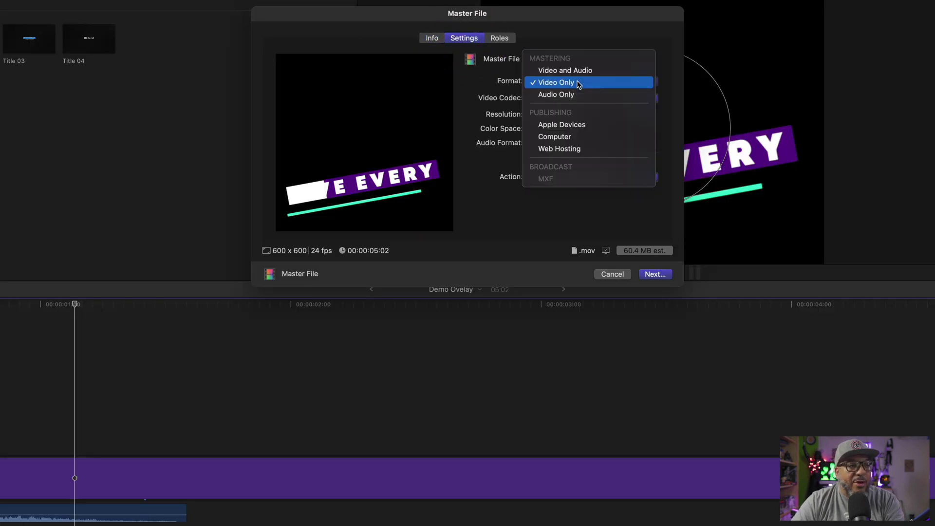
left_click(589, 70)
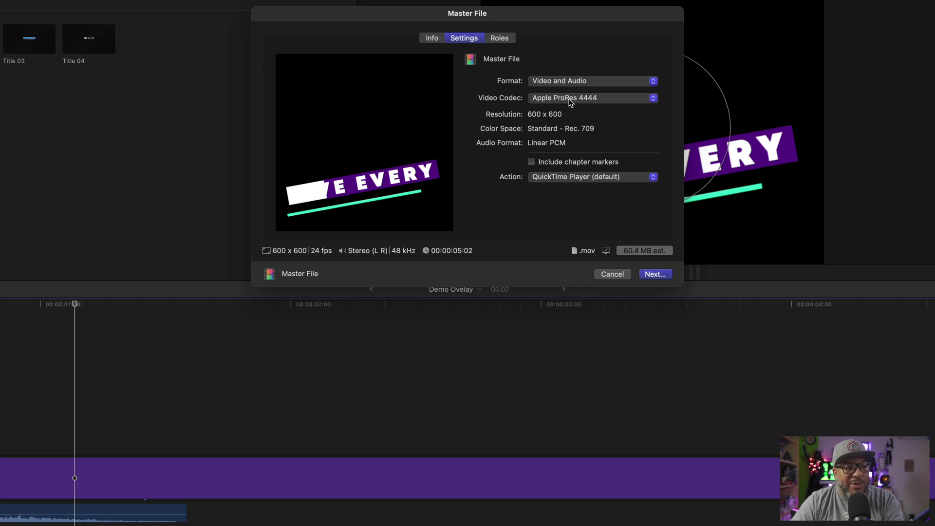
left_click(604, 101)
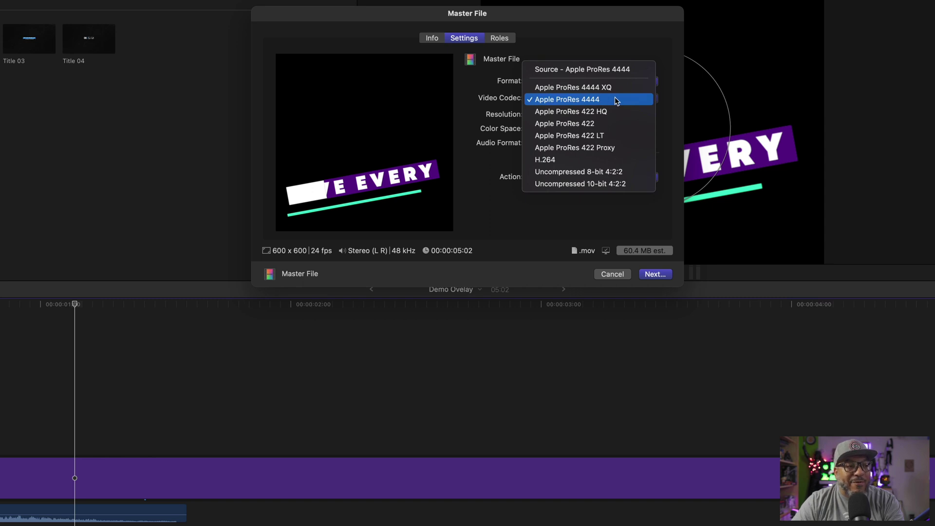
left_click(615, 100)
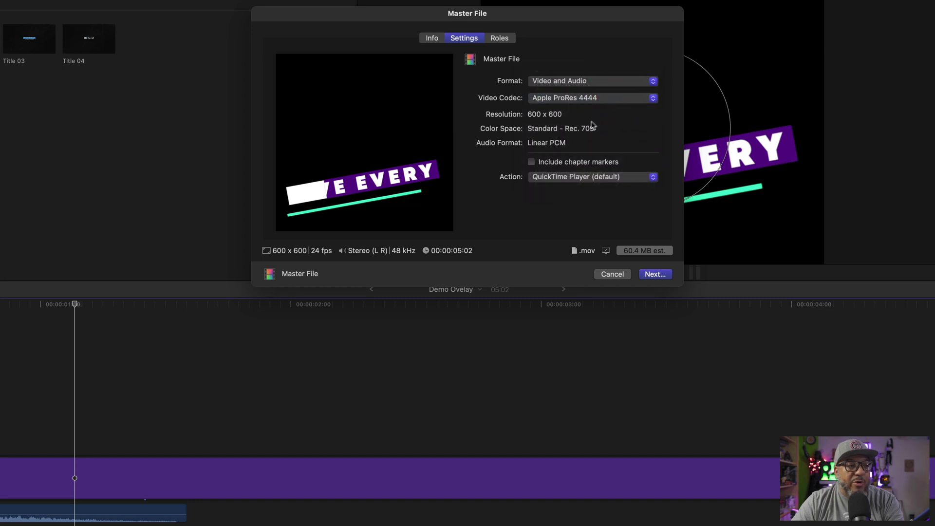
- Save the exported master file to the Desktop as Demo Ovelay
left_click(651, 276)
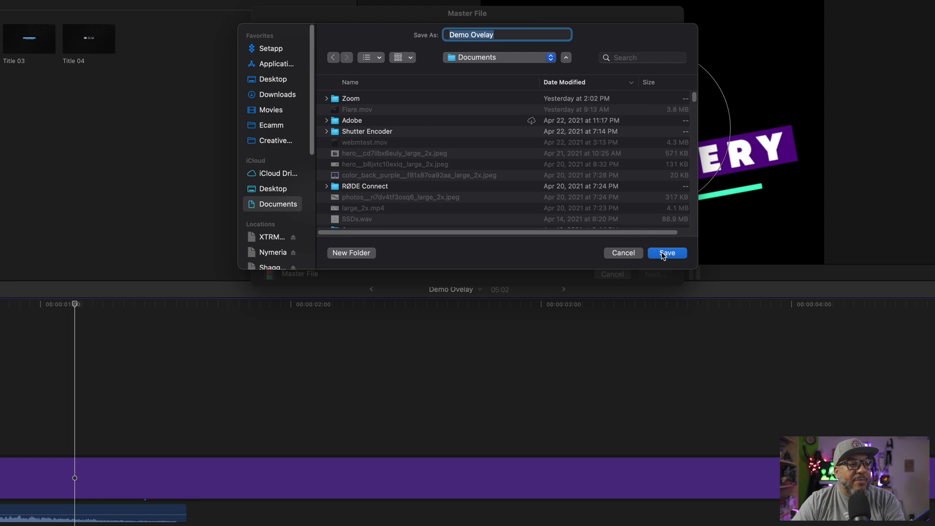
key("super+shift+d")
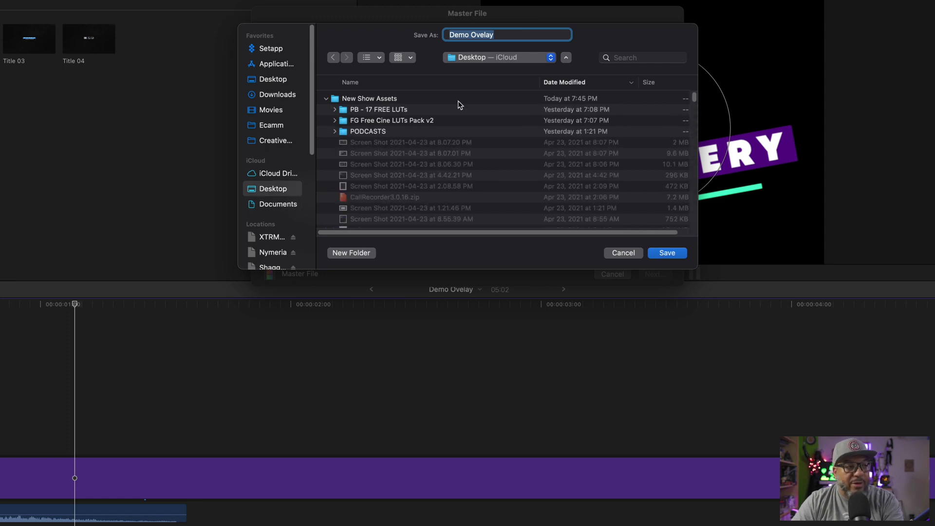
left_click(667, 252)
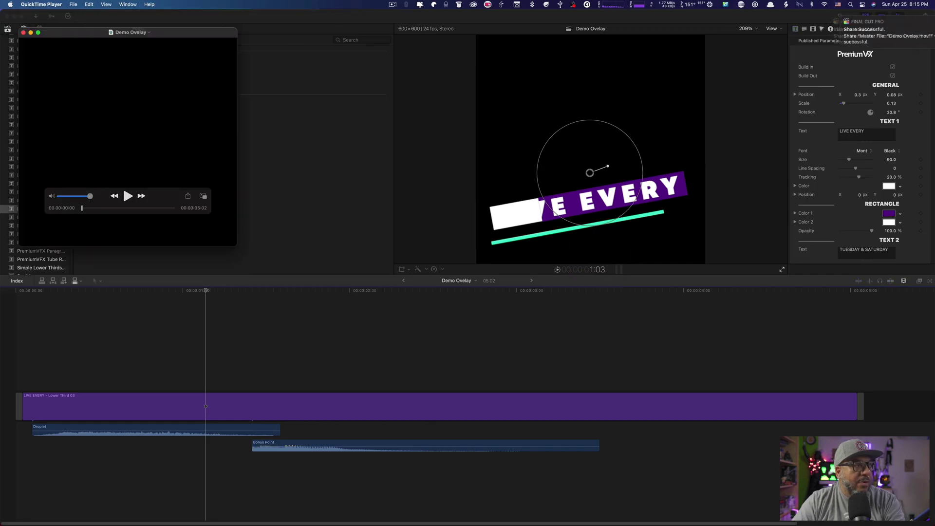
- Clear the editor out of the way and play the exported overlay in QuickTime Player to check it
left_click(6, 17)
left_click_drag(73, 33, 380, 73)
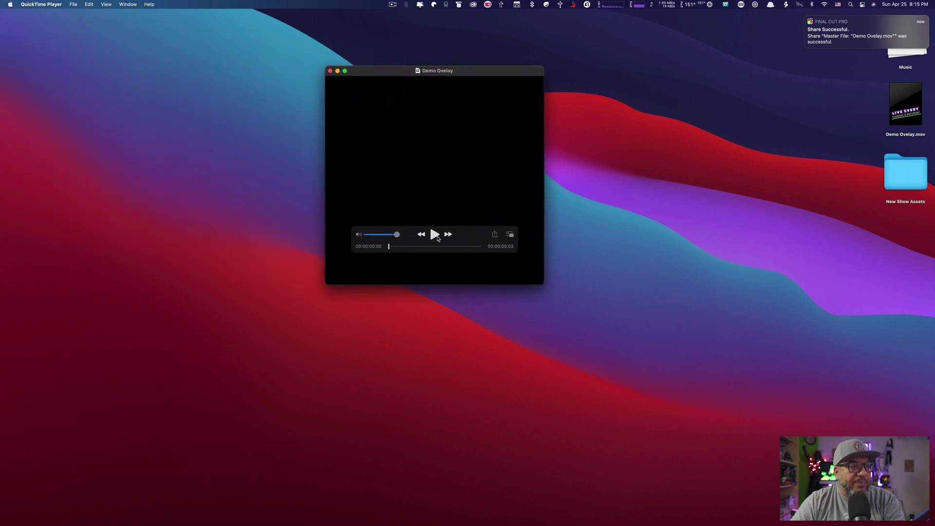
left_click(436, 236)
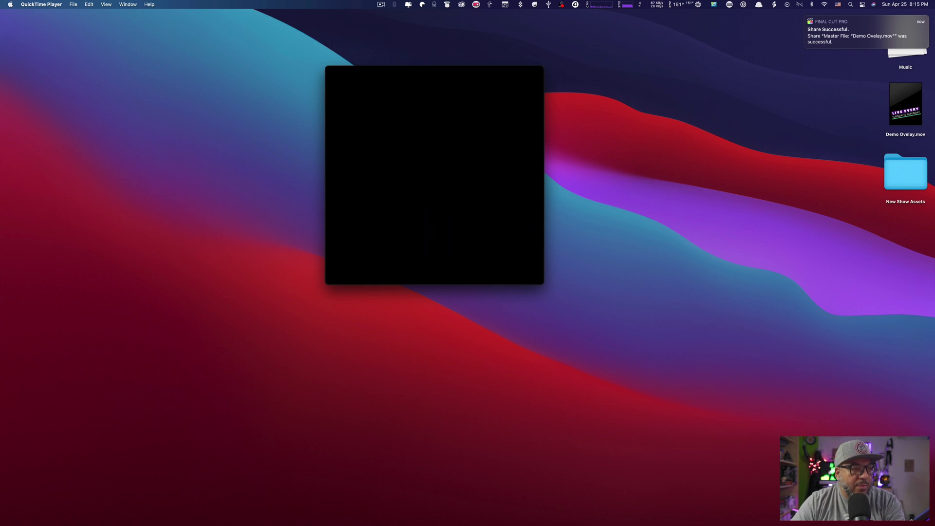
key("space")
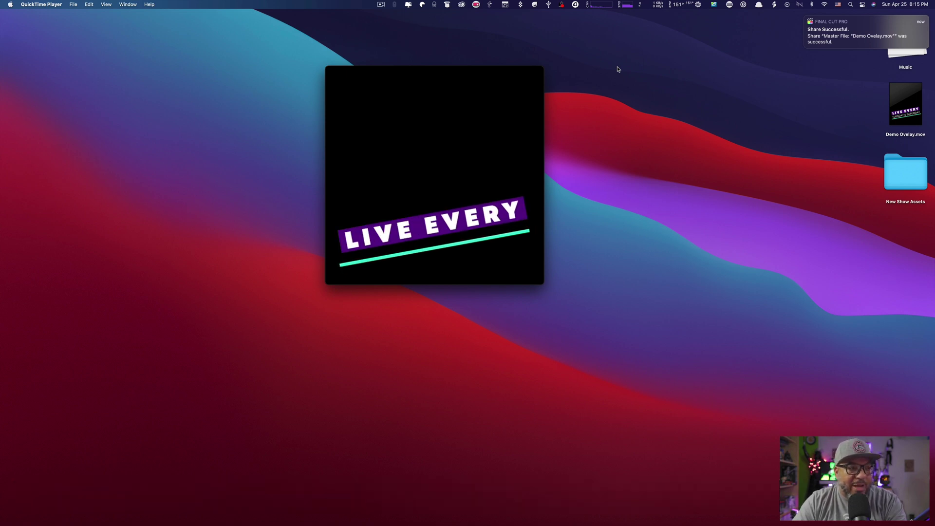
key("space")
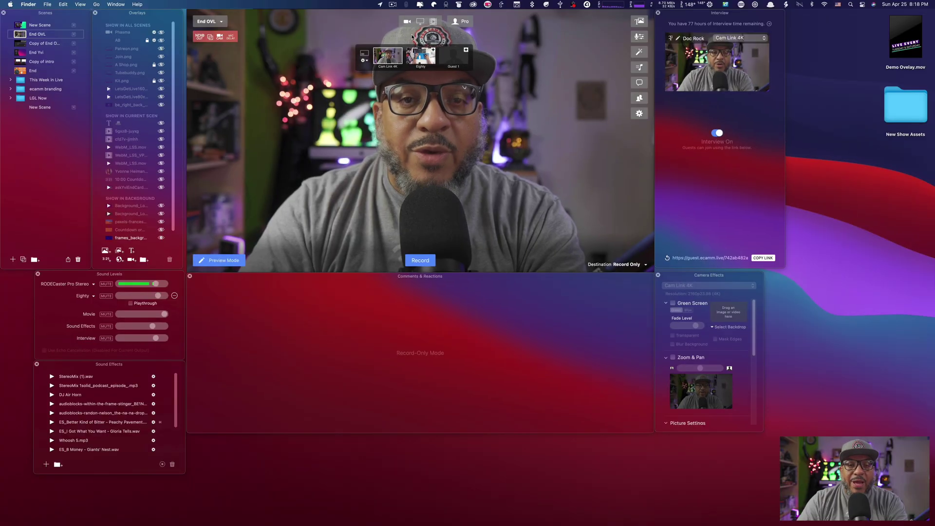
- Switch to Ecamm Live and add Demo Ovelay.mov from the desktop to the End OVL scene as an animated overlay
mouse_move(420, 42)
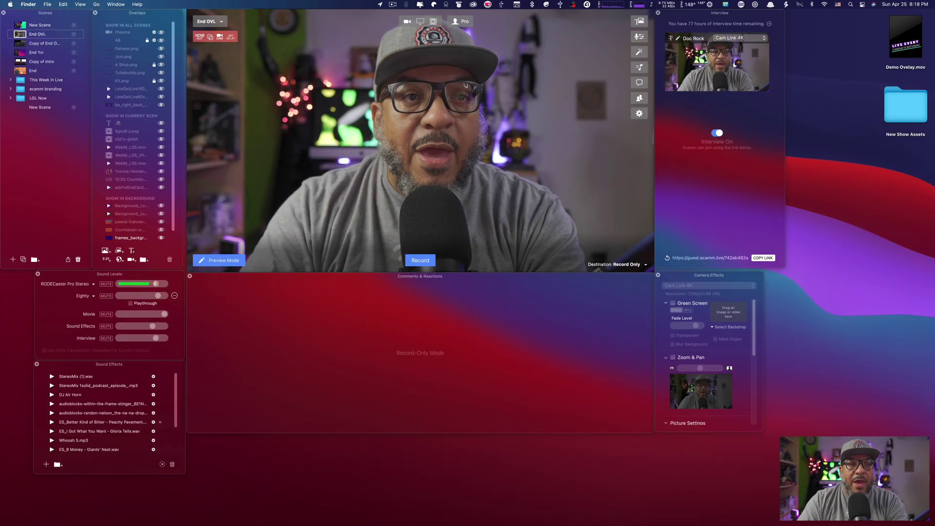
left_click(901, 50)
left_click_drag(901, 50, 383, 185)
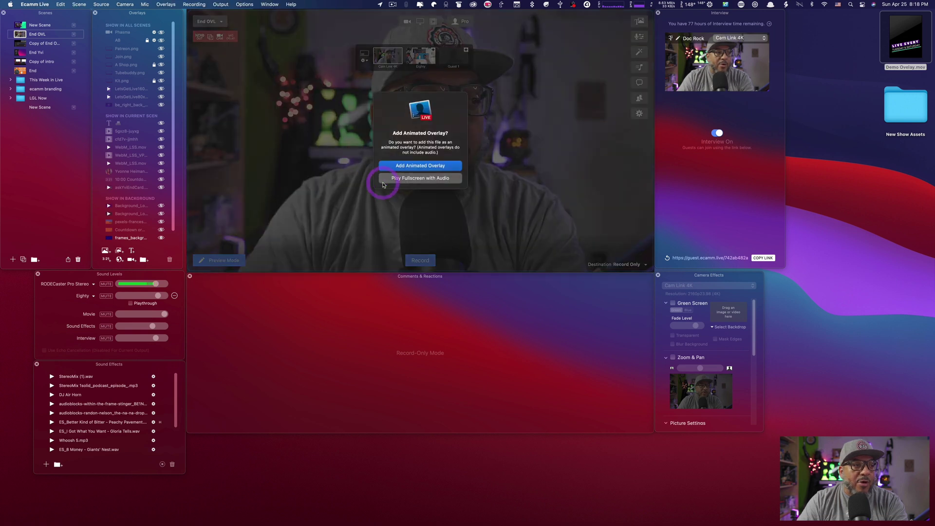
left_click(444, 168)
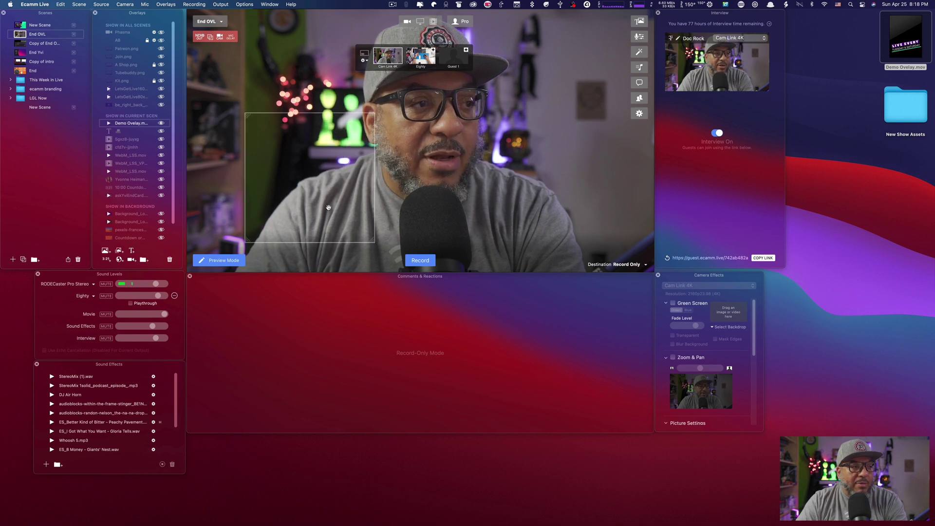
- Place the animated overlay beside the presenter at the camera frame's right side, and play it with looping turned on
left_click_drag(311, 204, 597, 166)
left_click(560, 184)
left_click(602, 184)
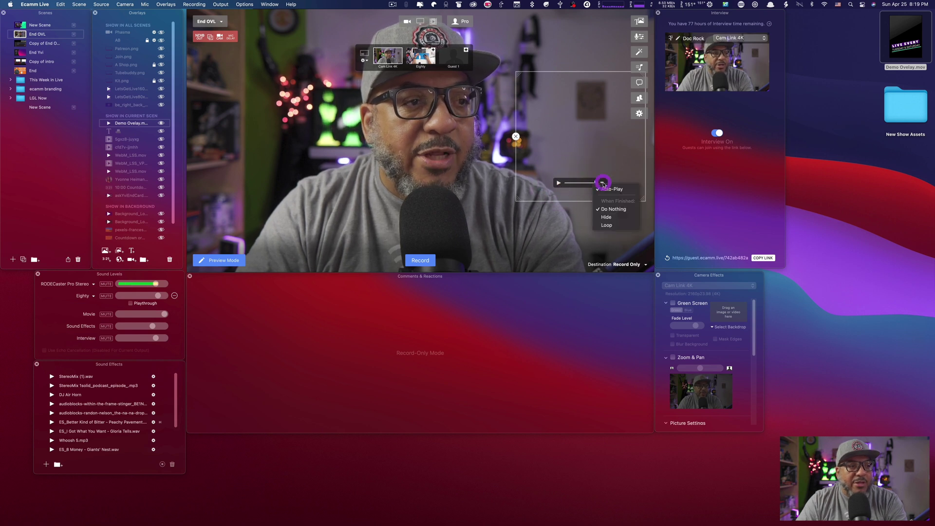
left_click(607, 226)
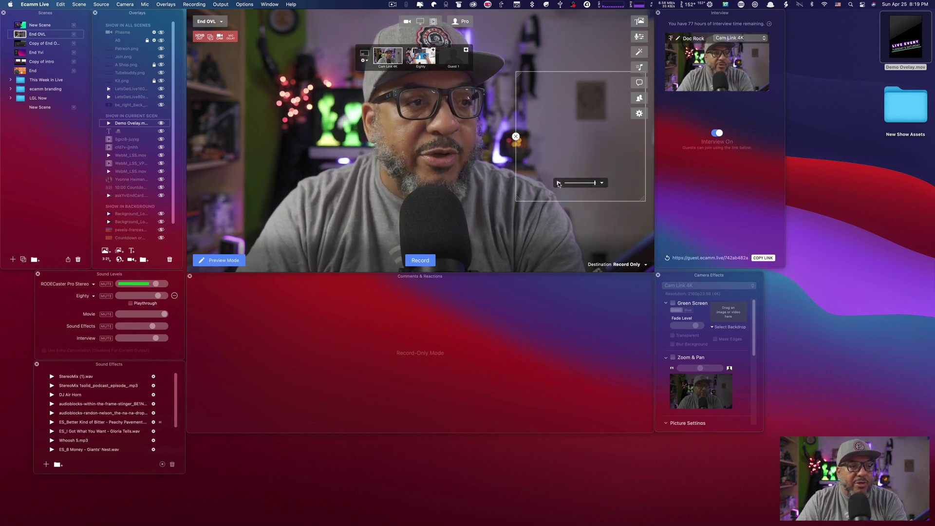
left_click(560, 184)
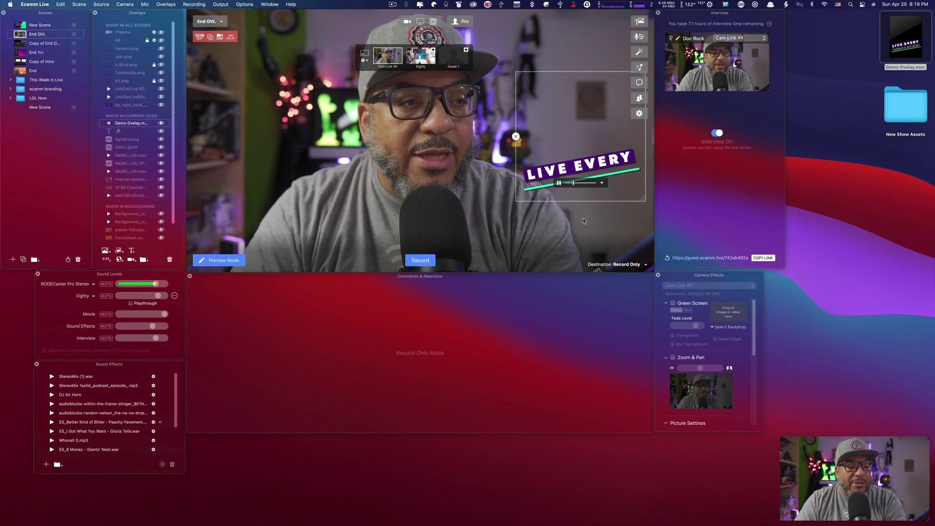
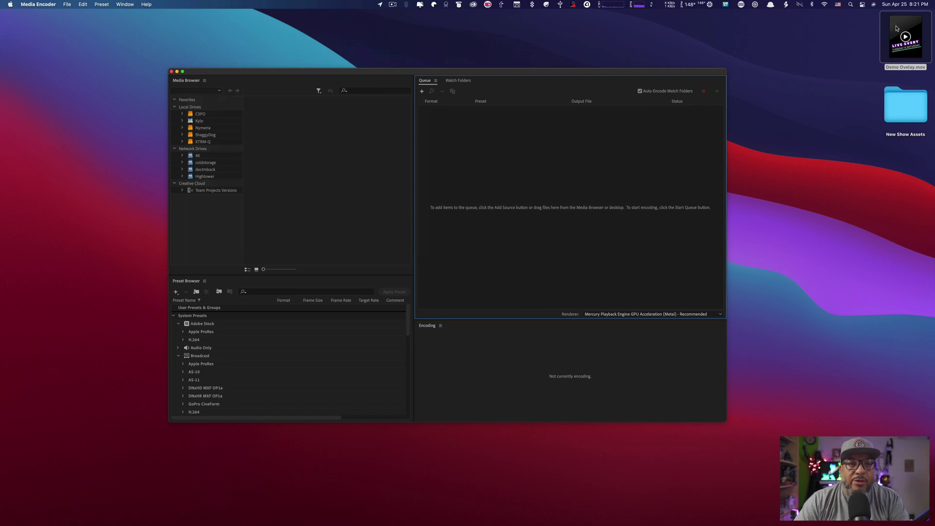
- Switch to Media Encoder and queue Demo Ovelay.mov from the desktop for encoding in WebM format with the Custom preset
left_click_drag(898, 28, 545, 146)
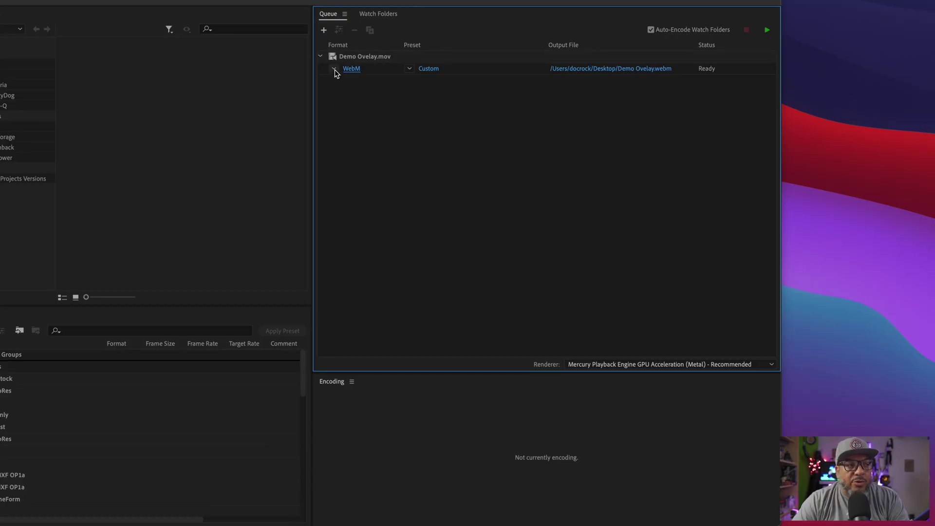
left_click(429, 117)
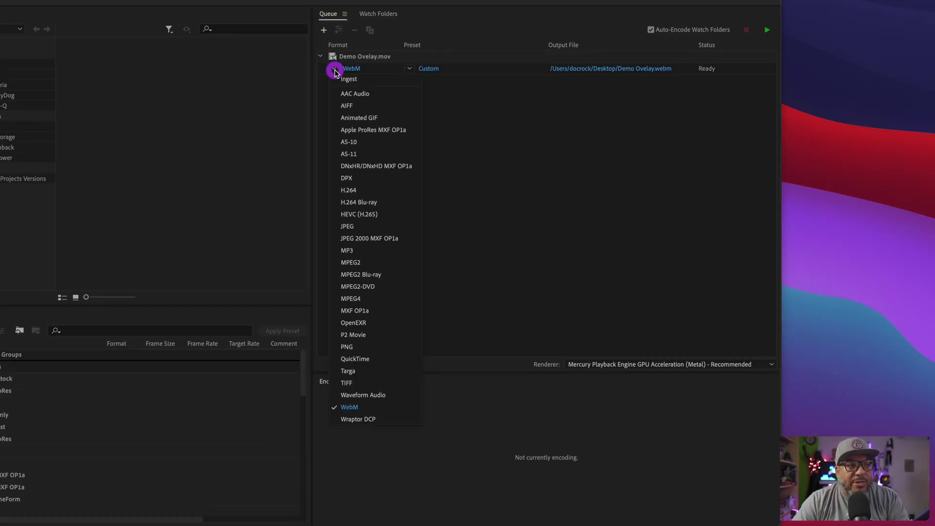
left_click(358, 409)
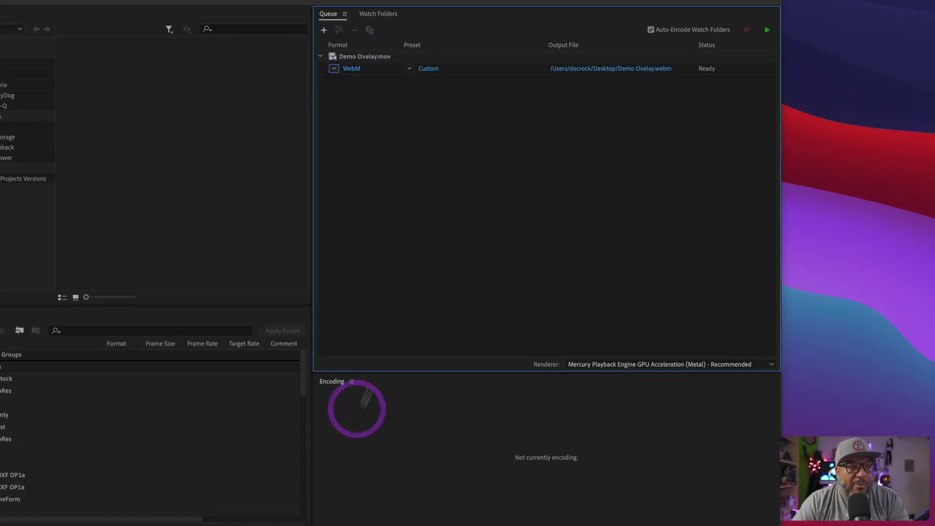
left_click(410, 70)
left_click(427, 82)
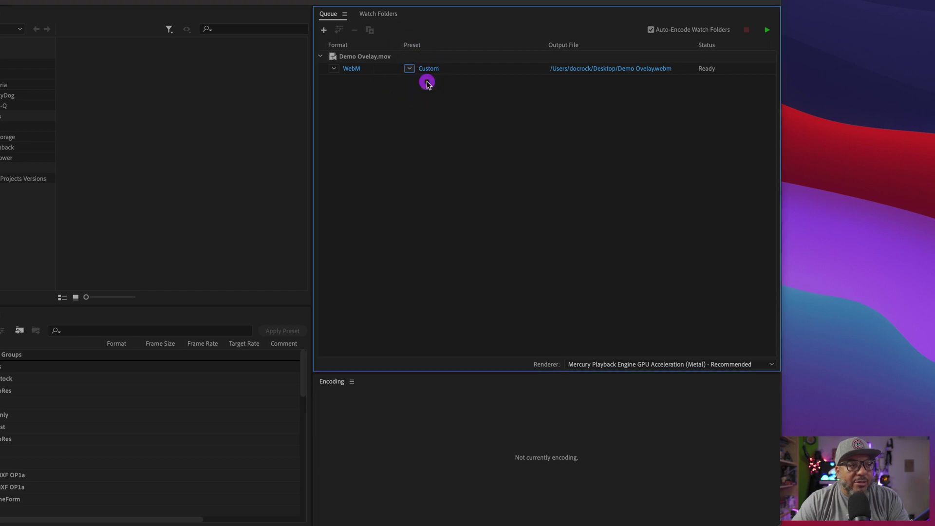
- Turn on Include Alpha Channel and Use Maximum Render Quality in the WebM job's export settings, and start encoding the queue
left_click(433, 70)
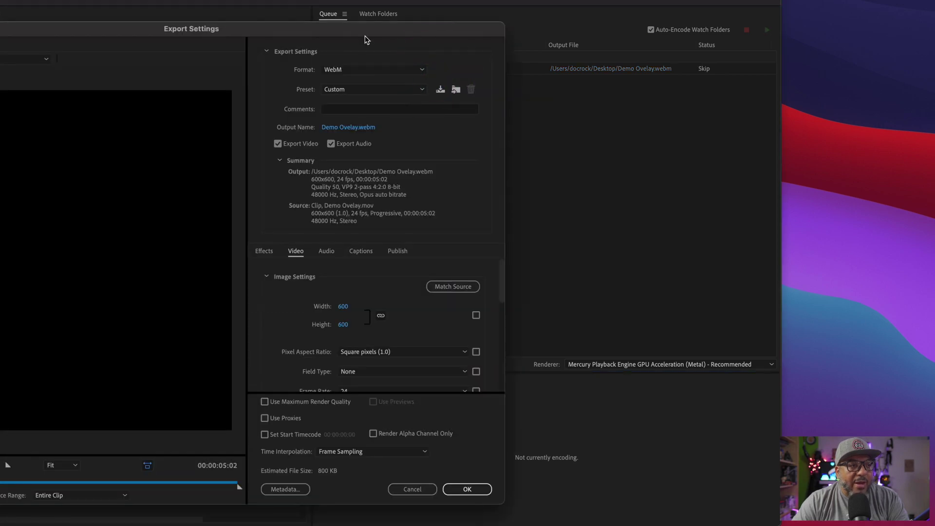
left_click_drag(368, 35, 627, 47)
left_click(624, 44)
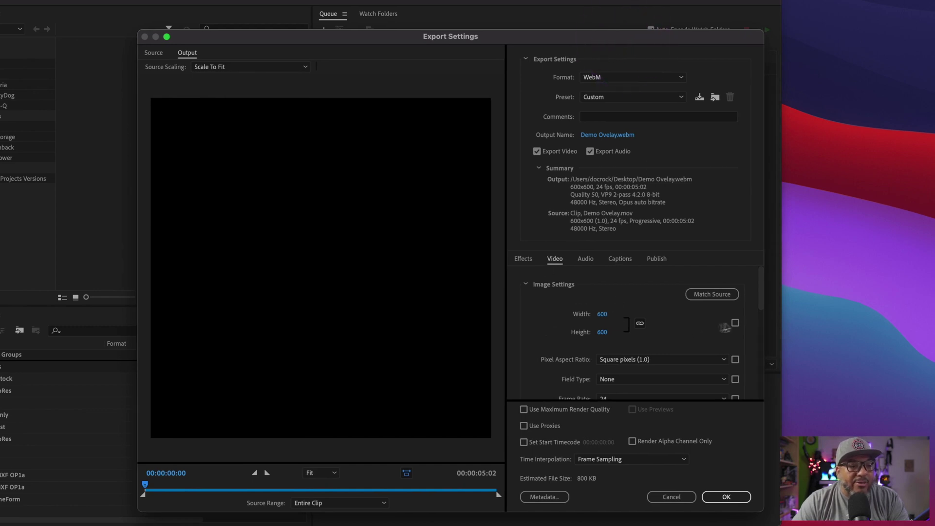
left_click_drag(761, 297, 765, 391)
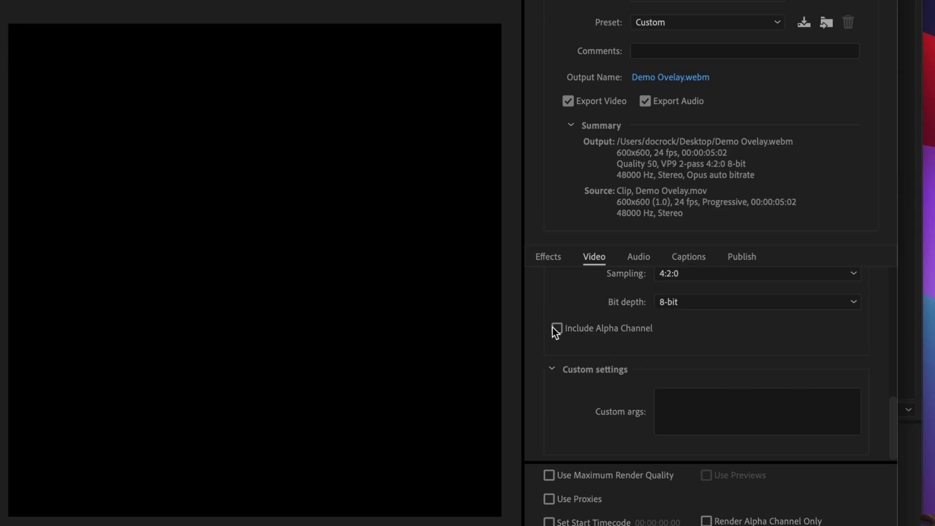
left_click(561, 329)
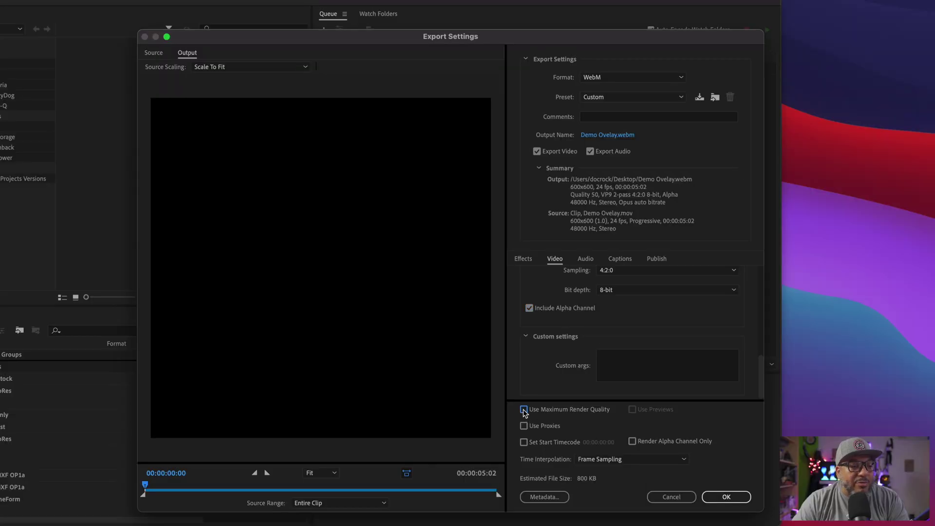
left_click(524, 410)
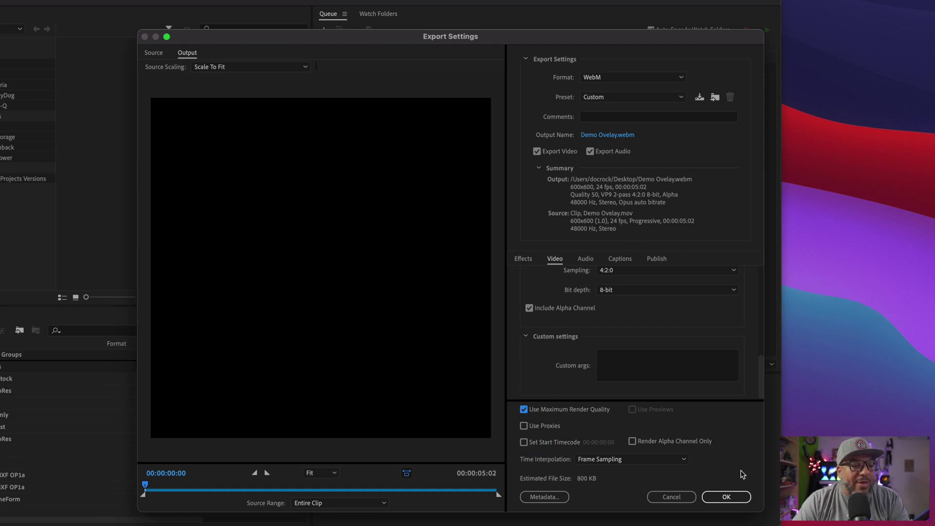
left_click(726, 497)
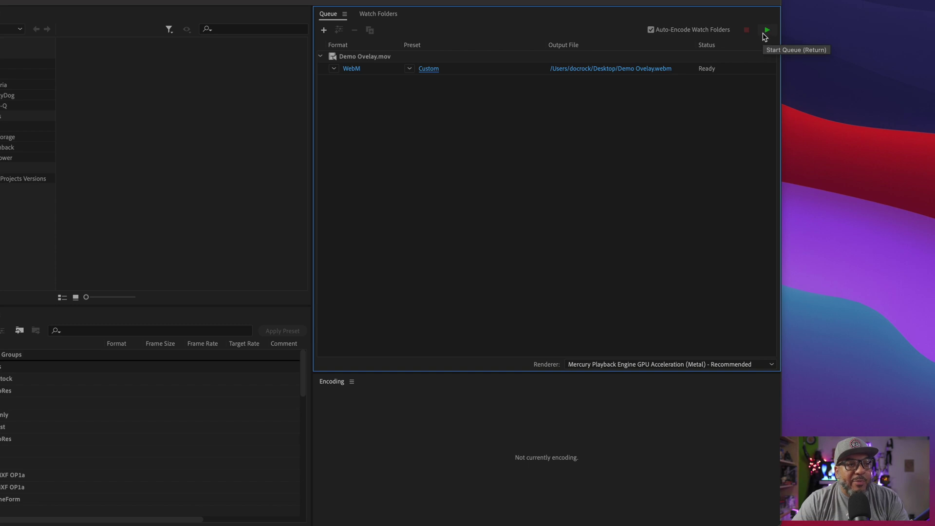
left_click(767, 32)
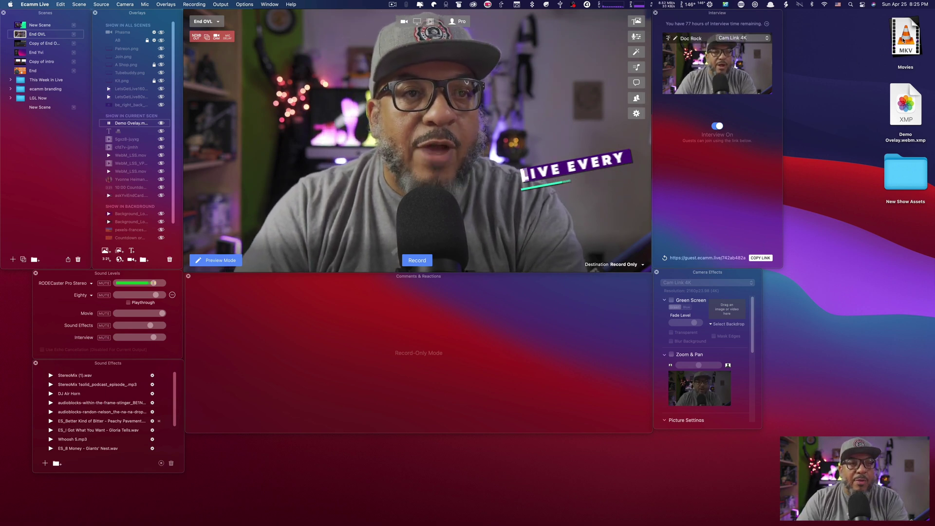
- Switch to Ecamm Live, add Demo Ovelay.webm from the desktop to the End OVL scene as an overlay, and play it
left_click(905, 109)
left_click_drag(906, 109, 198, 267)
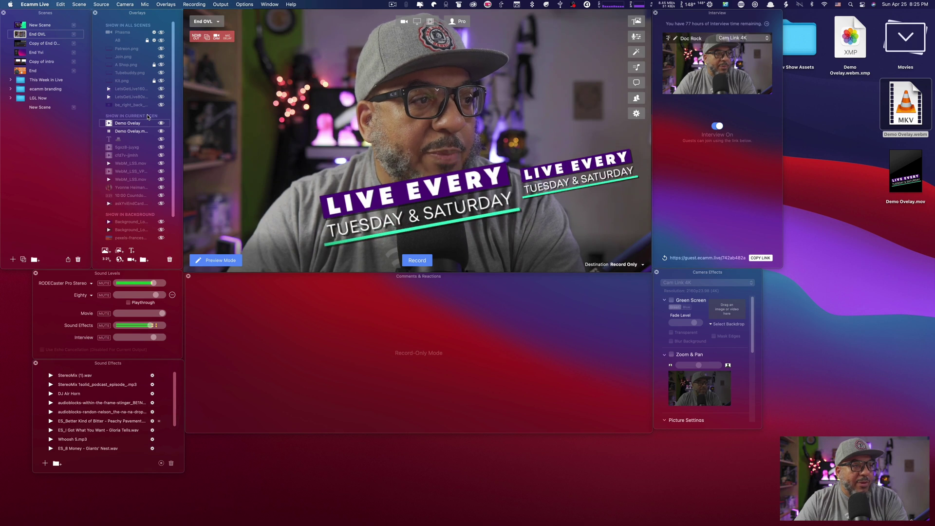
mouse_move(527, 144)
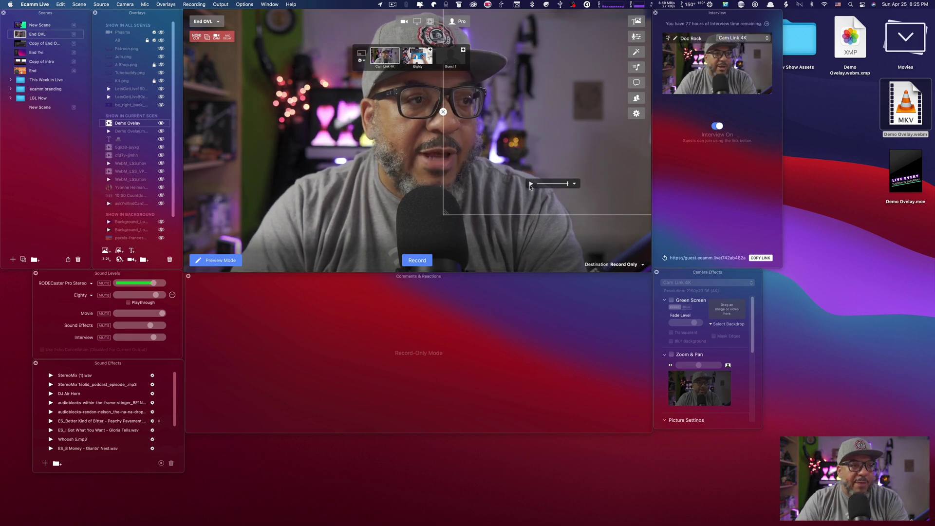
left_click(532, 184)
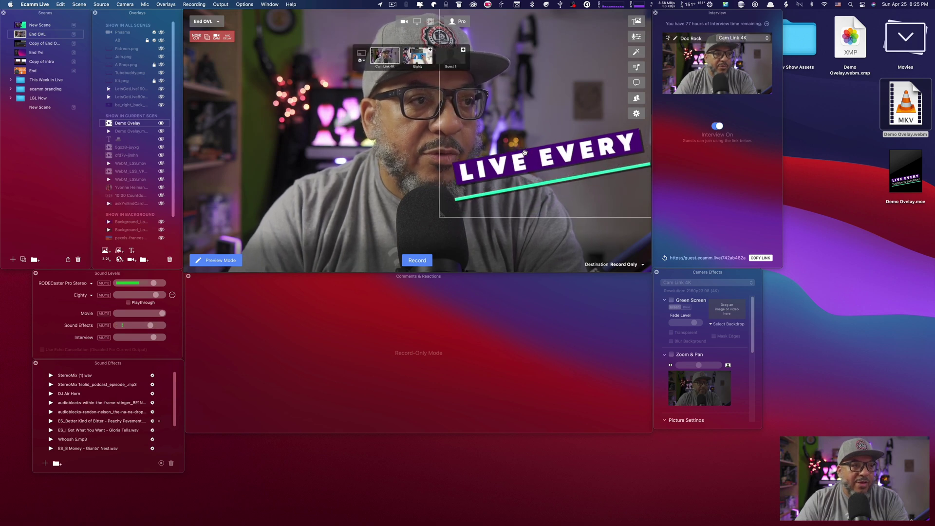
- Move the WebM overlay to the camera frame's lower-left area and toggle its visibility to replay the animation
left_click(525, 105)
left_click_drag(535, 105, 292, 198)
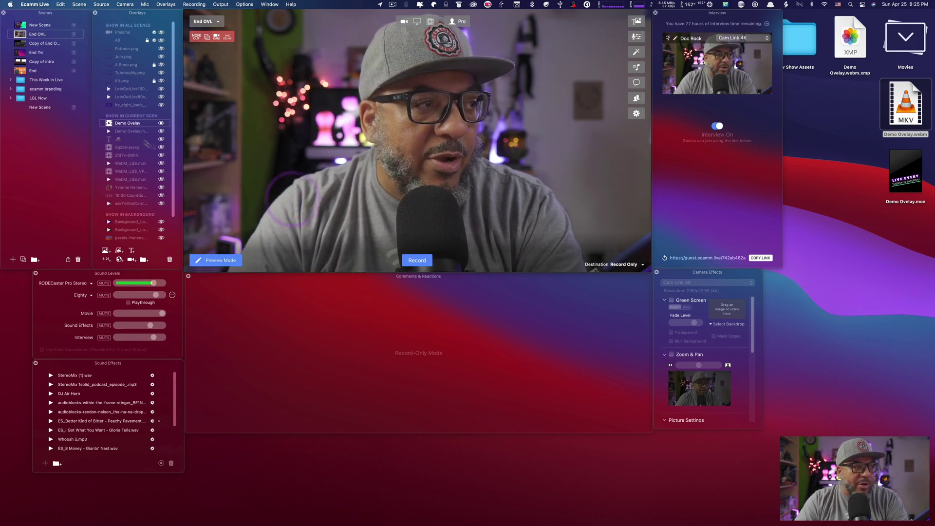
left_click(117, 127)
left_click(161, 125)
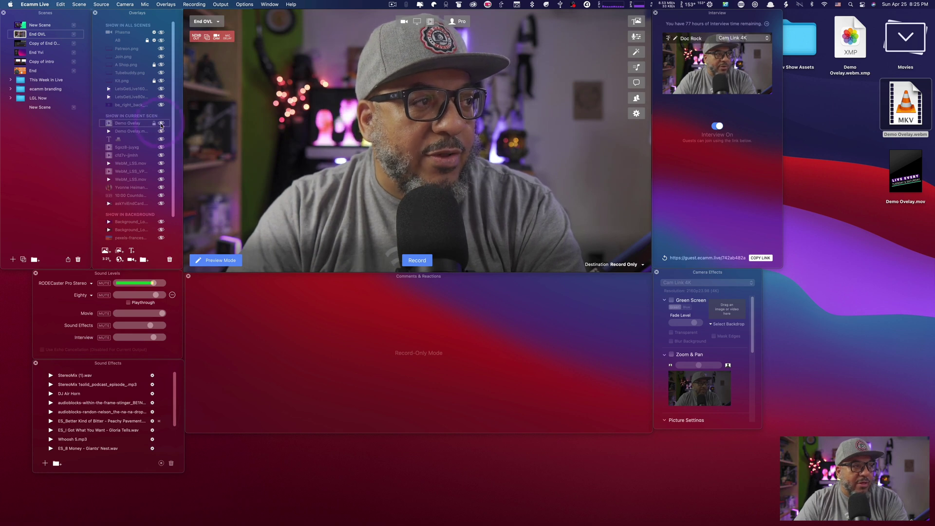
left_click(160, 125)
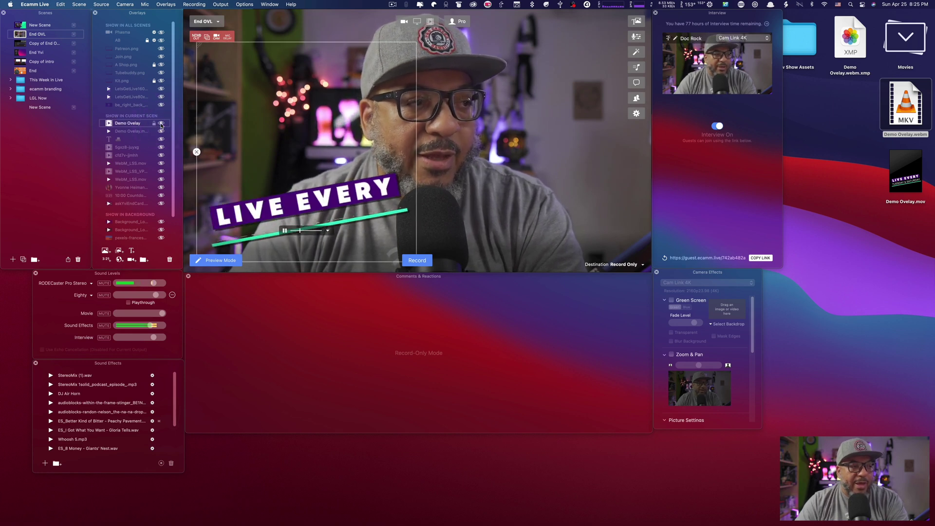